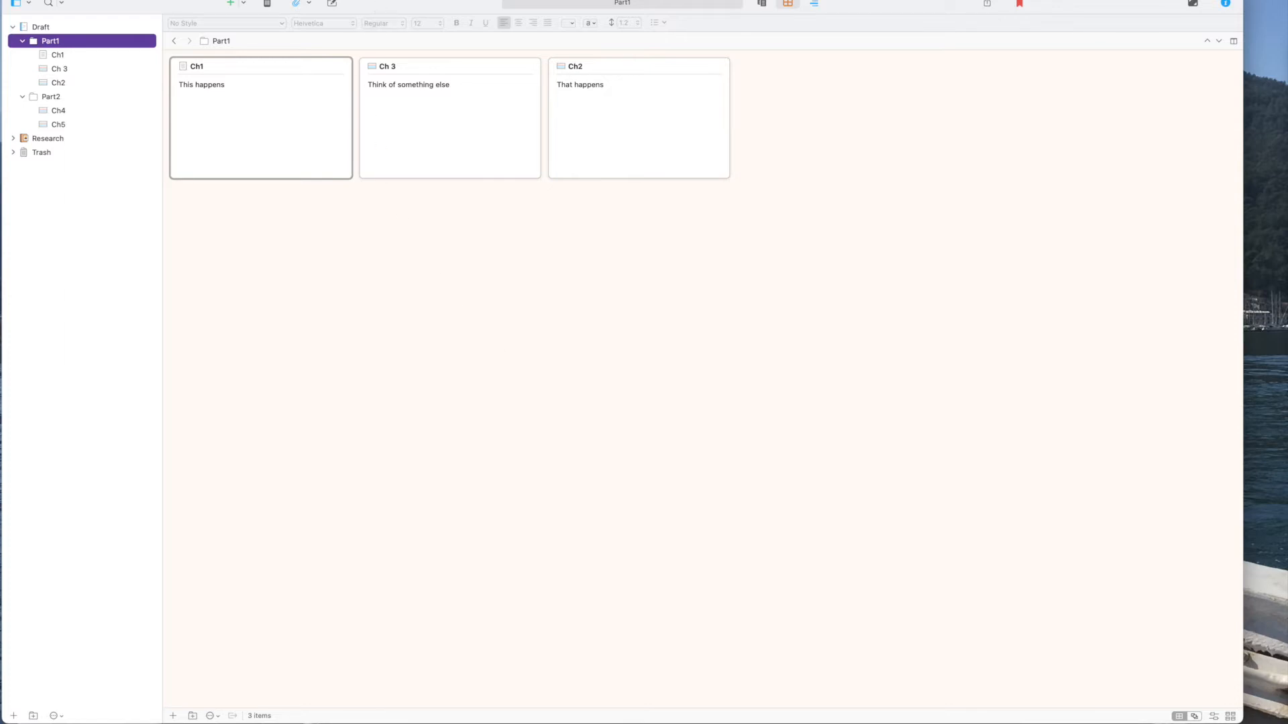
- Apply the Three-Pane (Corkboard) layout to the project window
{"action": "left_click", "coordinate": [381, 0]}
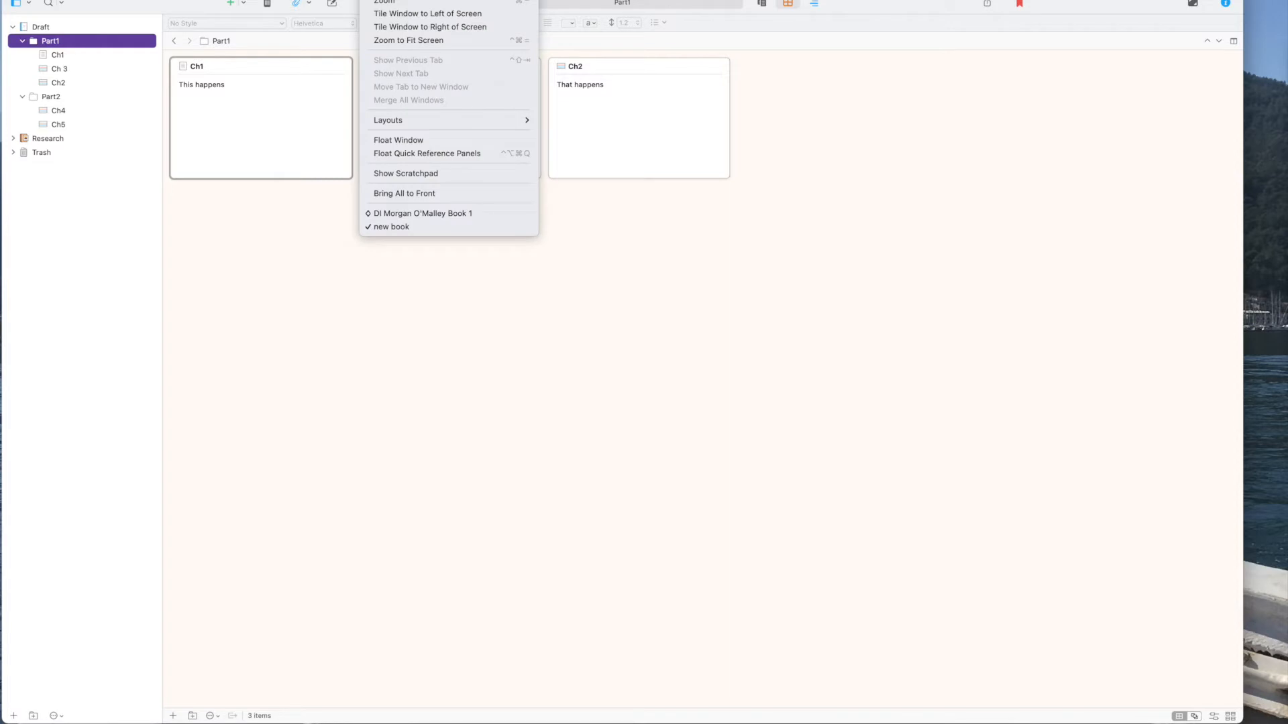
{"action": "mouse_move", "coordinate": [394, 124]}
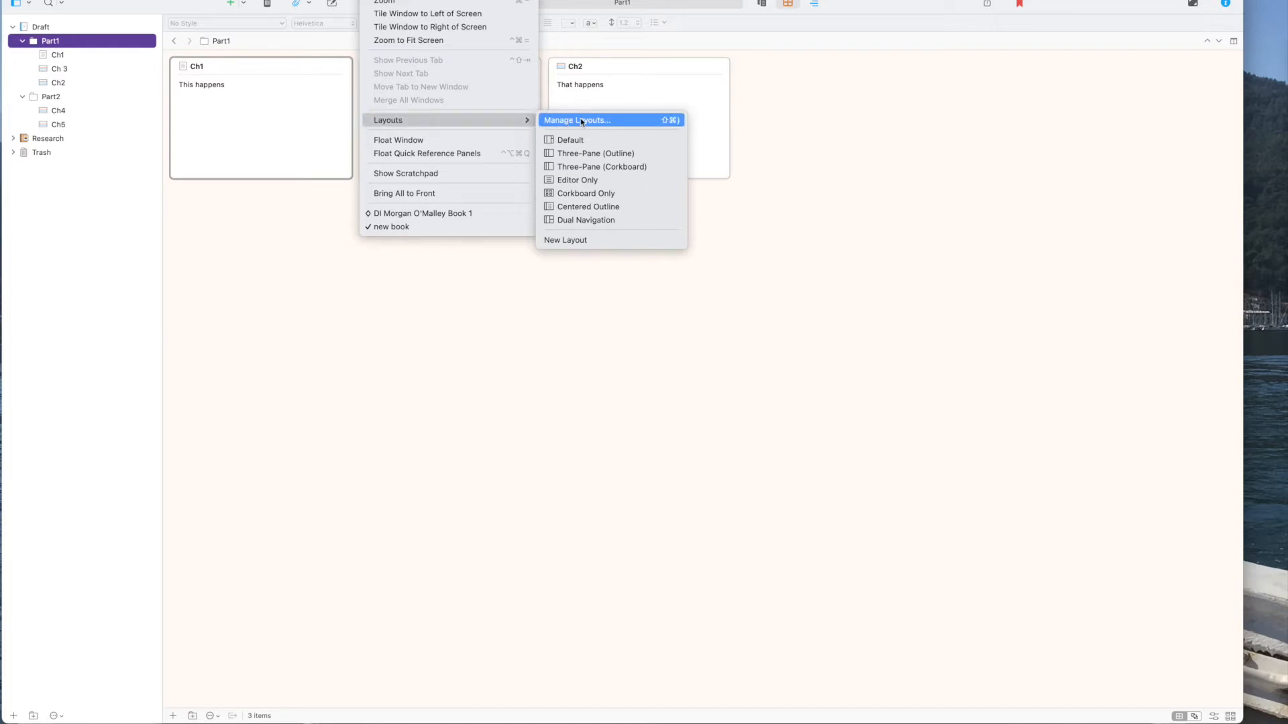
{"action": "left_click", "coordinate": [580, 168]}
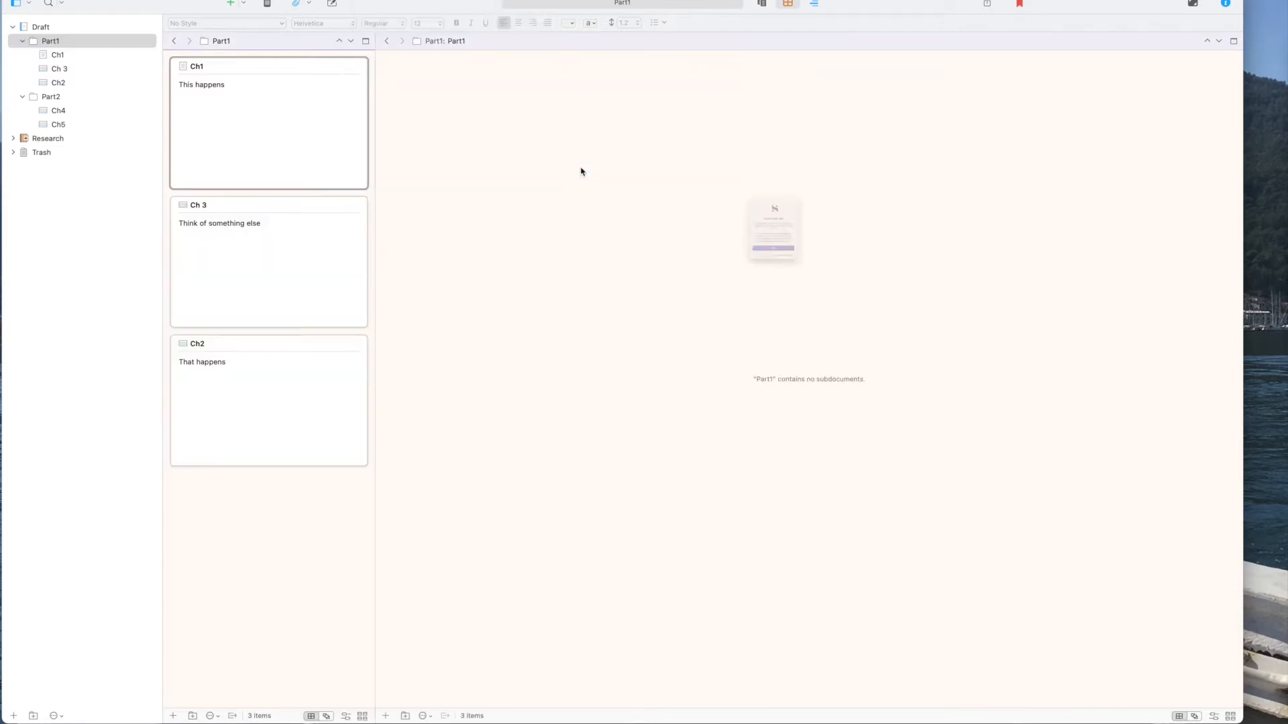
{"action": "left_click", "coordinate": [781, 291]}
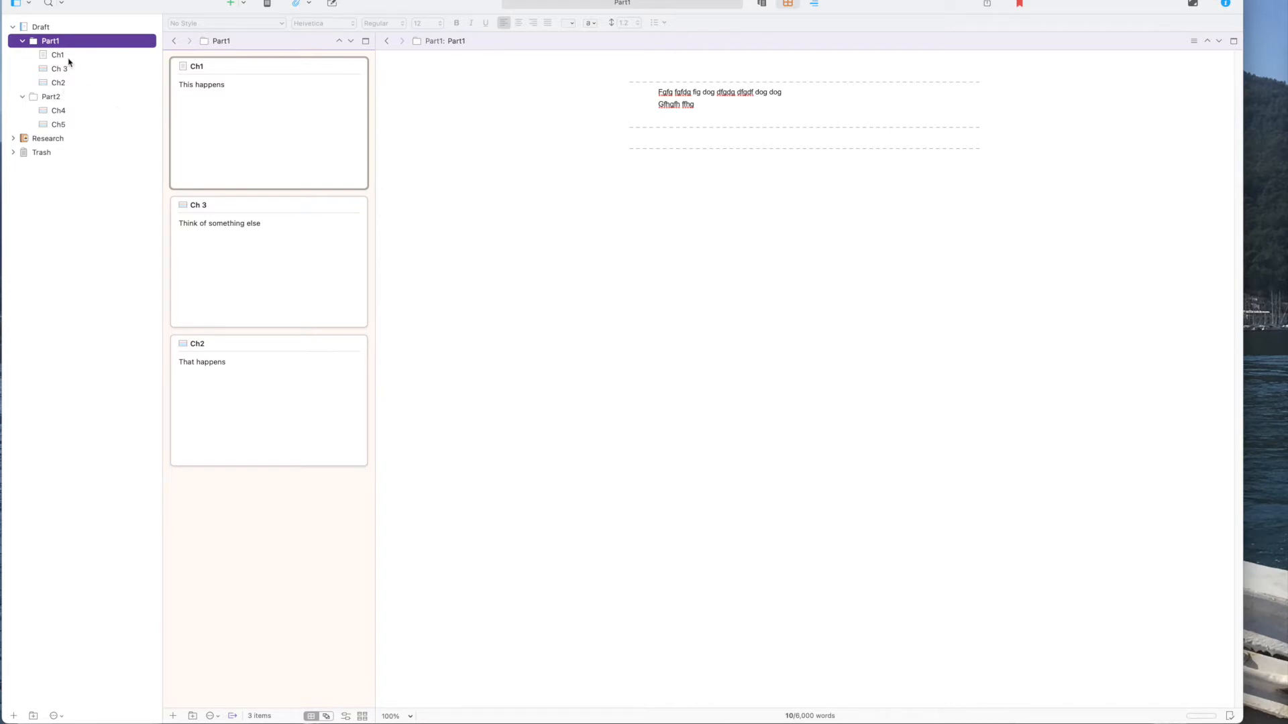
- Assign the Green label to the Ch1 and Ch 3 documents in Part1
{"action": "left_click", "coordinate": [47, 56]}
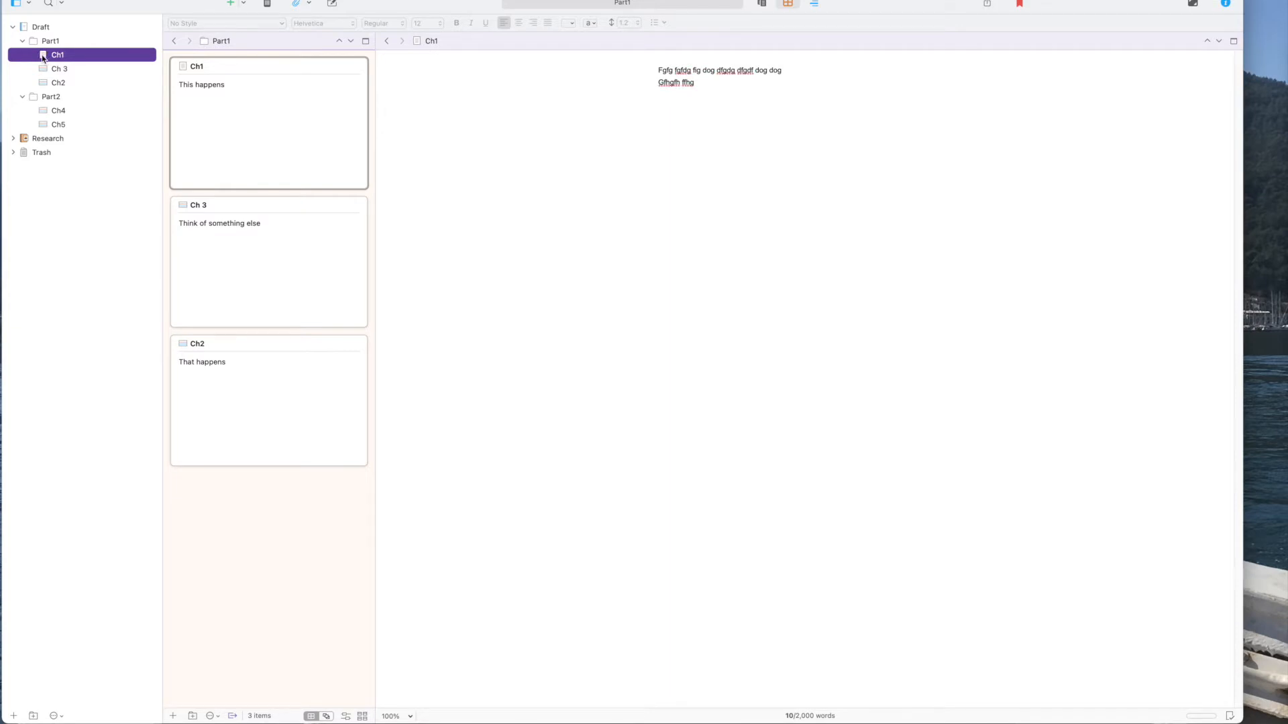
{"action": "right_click", "coordinate": [43, 57]}
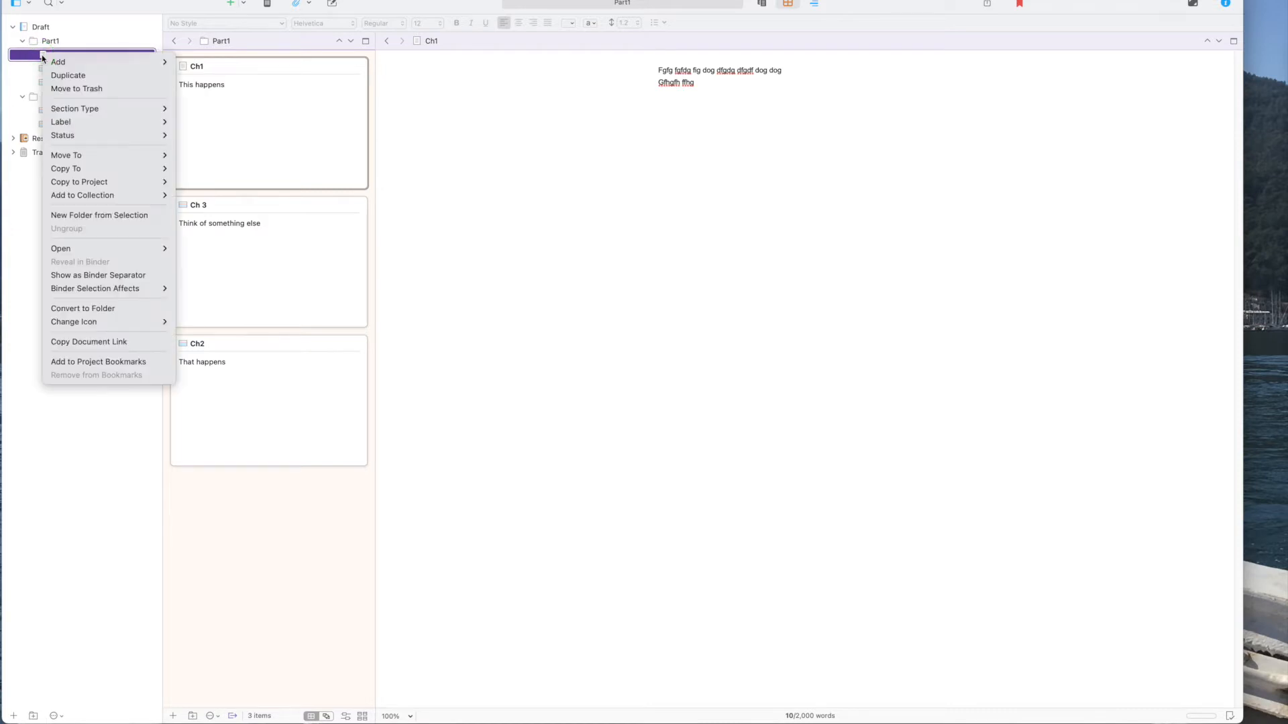
{"action": "mouse_move", "coordinate": [76, 125]}
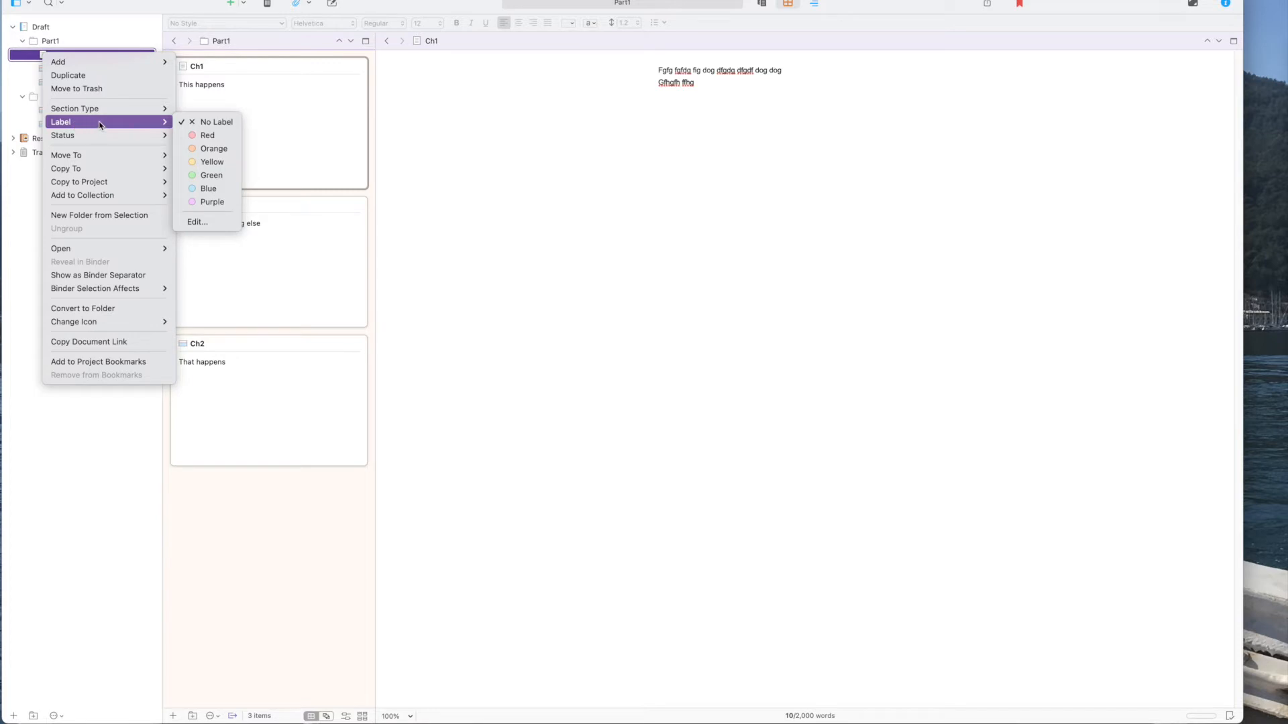
{"action": "left_click", "coordinate": [196, 176]}
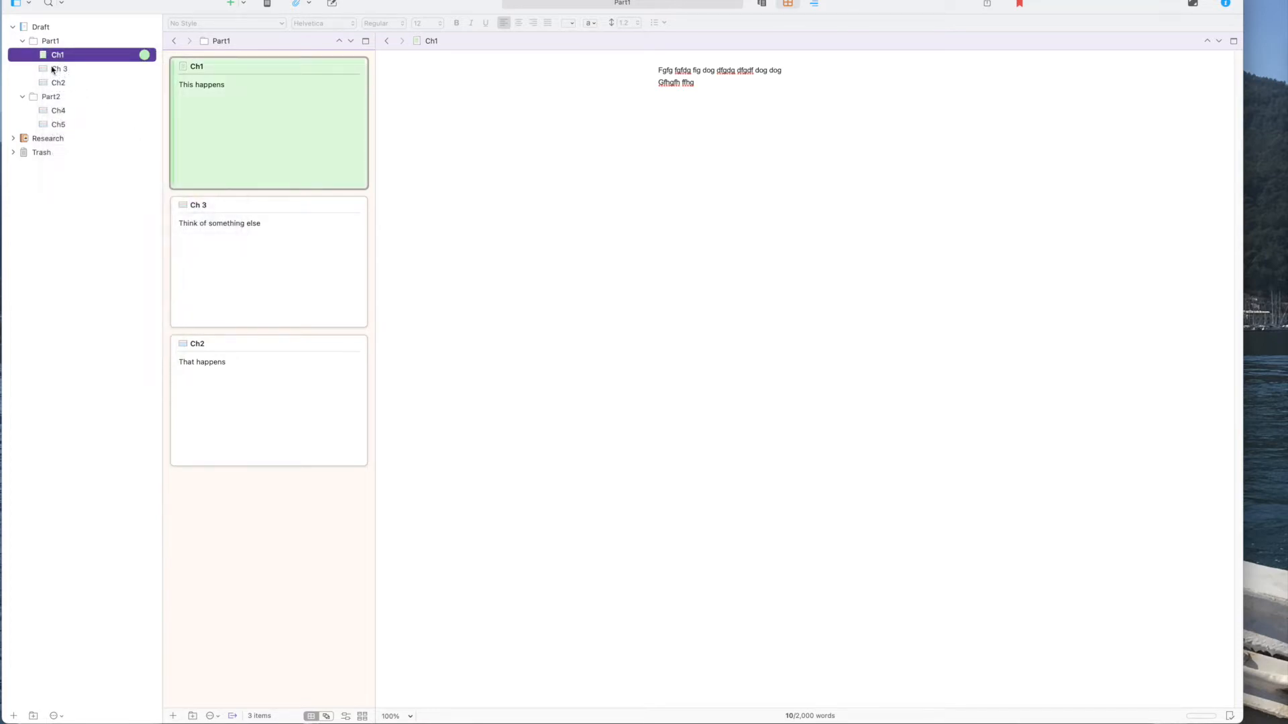
{"action": "left_click", "coordinate": [53, 70]}
{"action": "right_click", "coordinate": [53, 69]}
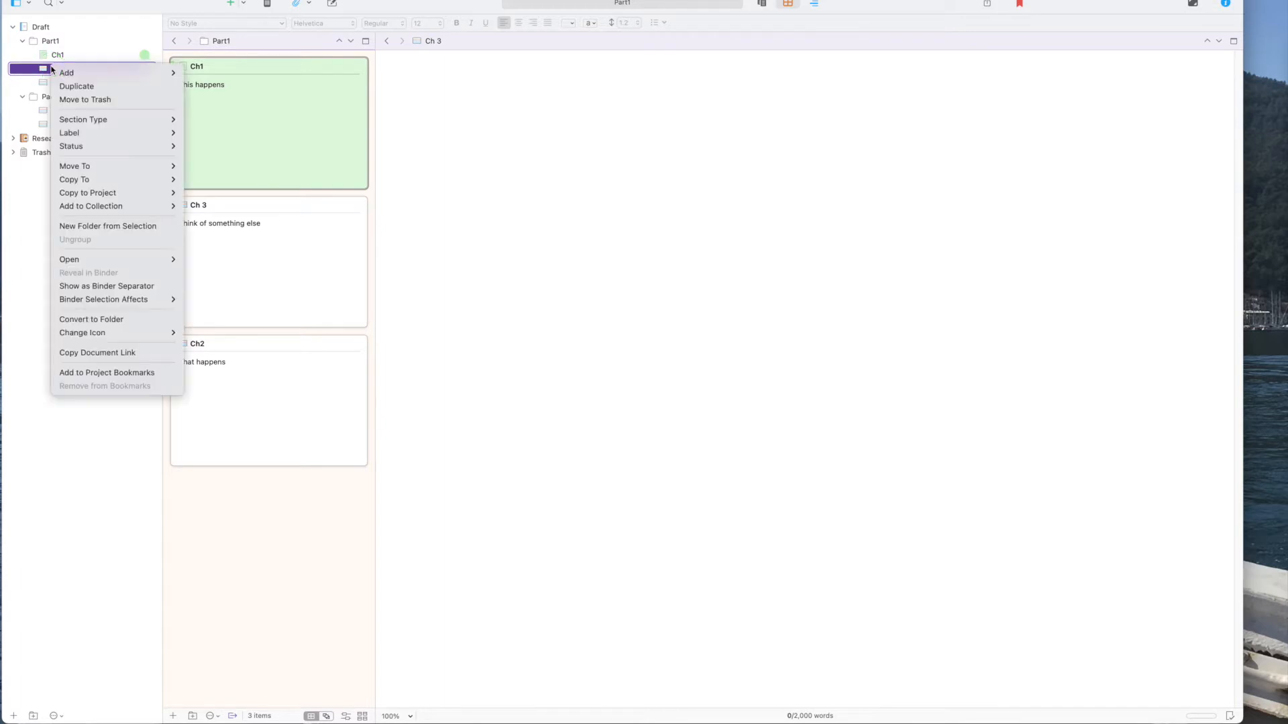
{"action": "mouse_move", "coordinate": [89, 137]}
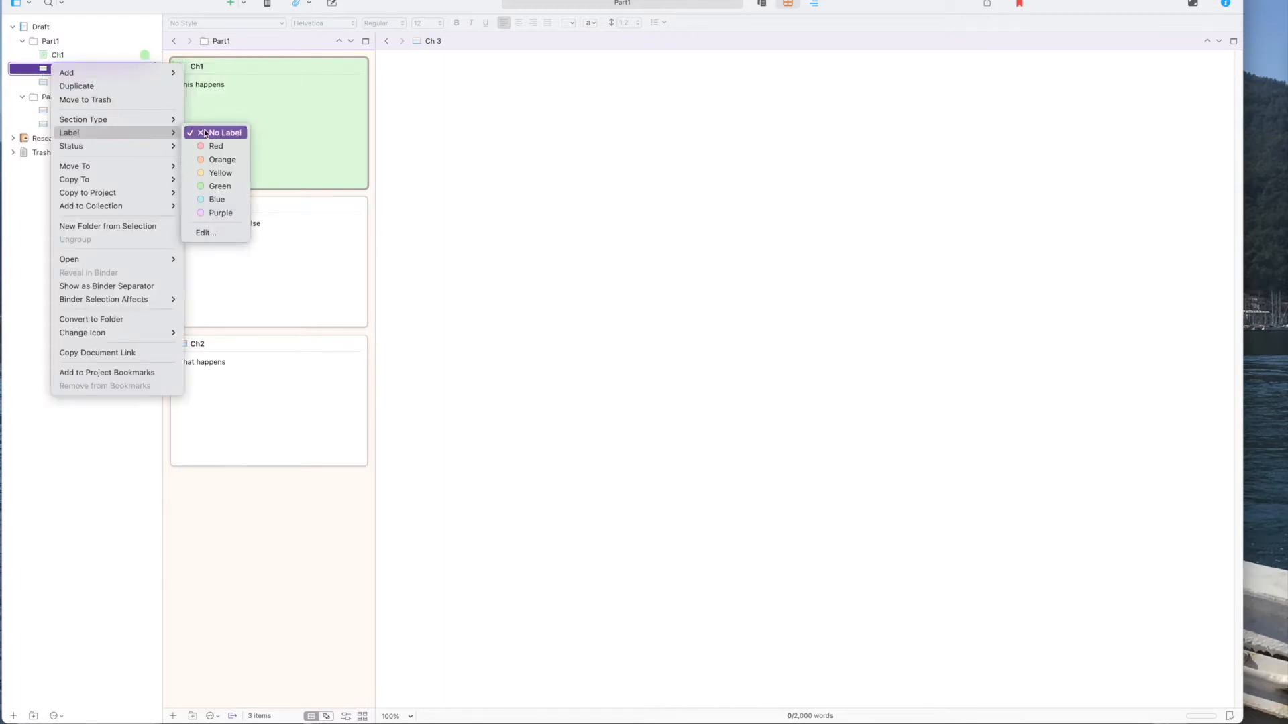
{"action": "left_click", "coordinate": [209, 188]}
- Assign the Red label to the Ch2 document in Part1
{"action": "left_click", "coordinate": [48, 82]}
{"action": "right_click", "coordinate": [46, 81]}
{"action": "mouse_move", "coordinate": [72, 89]}
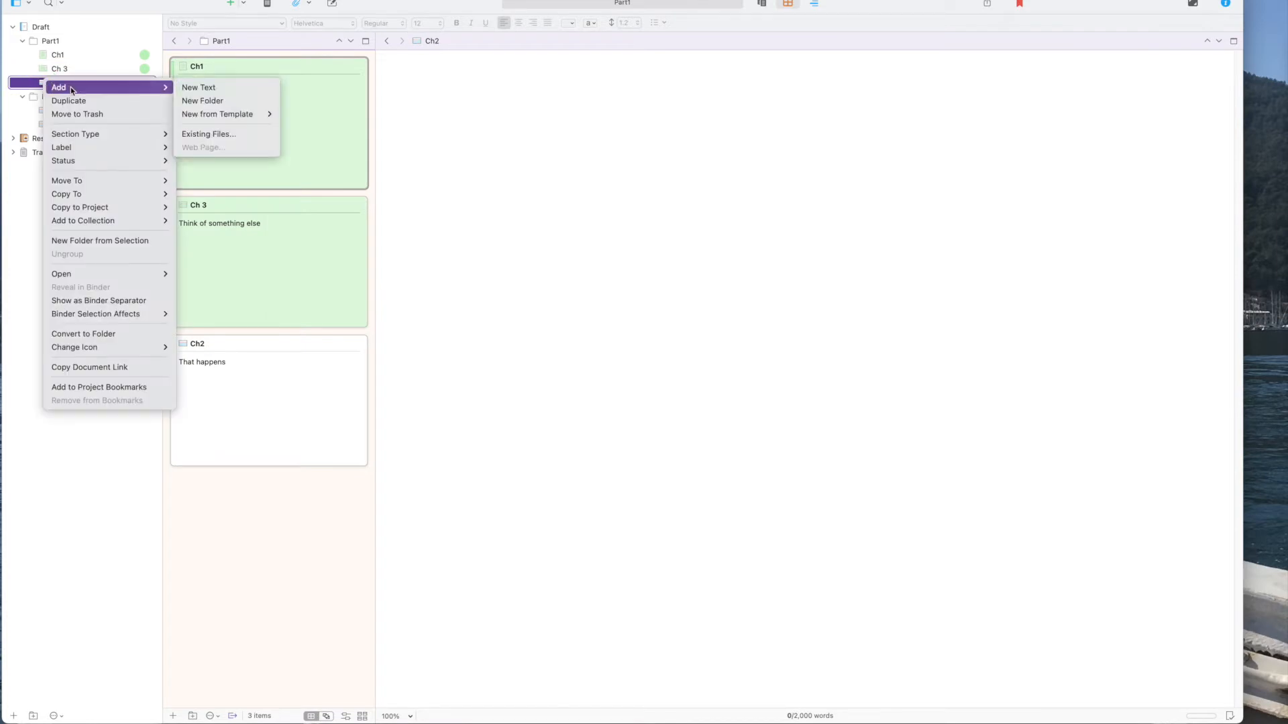
{"action": "mouse_move", "coordinate": [86, 149]}
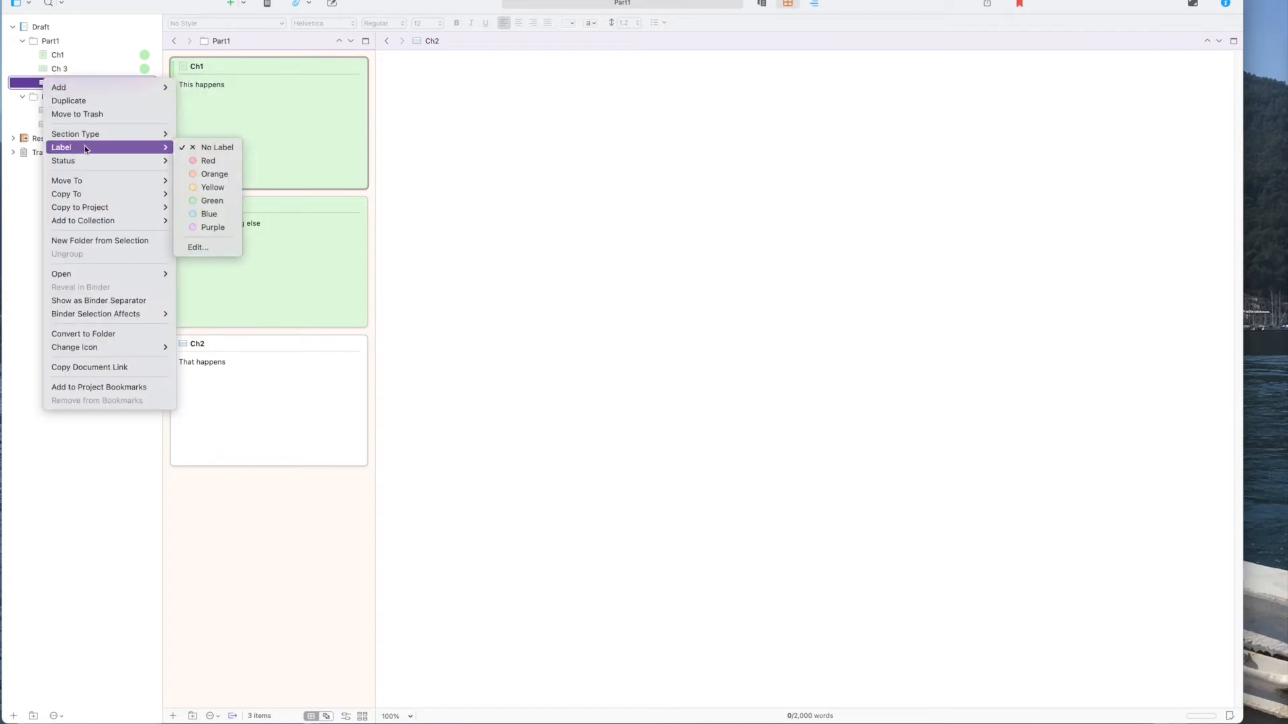
{"action": "left_click", "coordinate": [205, 160]}
- Assign the Green label to the Ch4 and Ch5 documents in Part2
{"action": "left_click", "coordinate": [55, 112]}
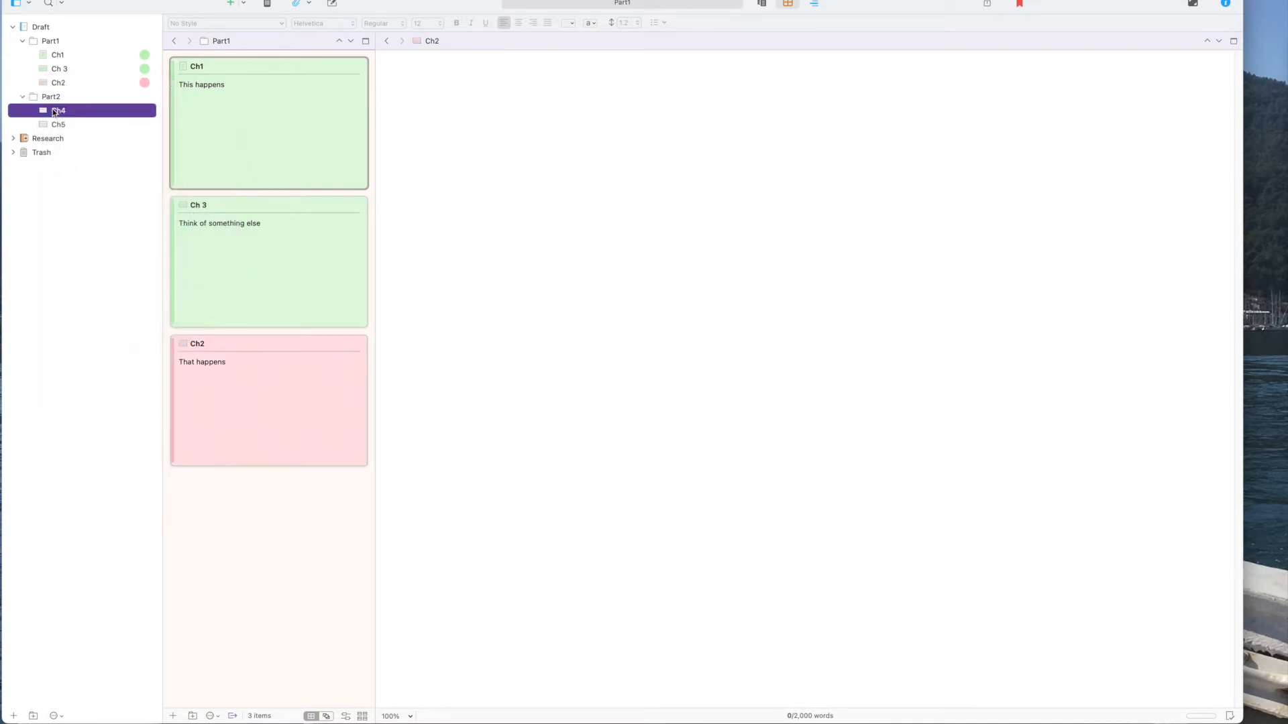
{"action": "right_click", "coordinate": [54, 112]}
{"action": "mouse_move", "coordinate": [107, 175]}
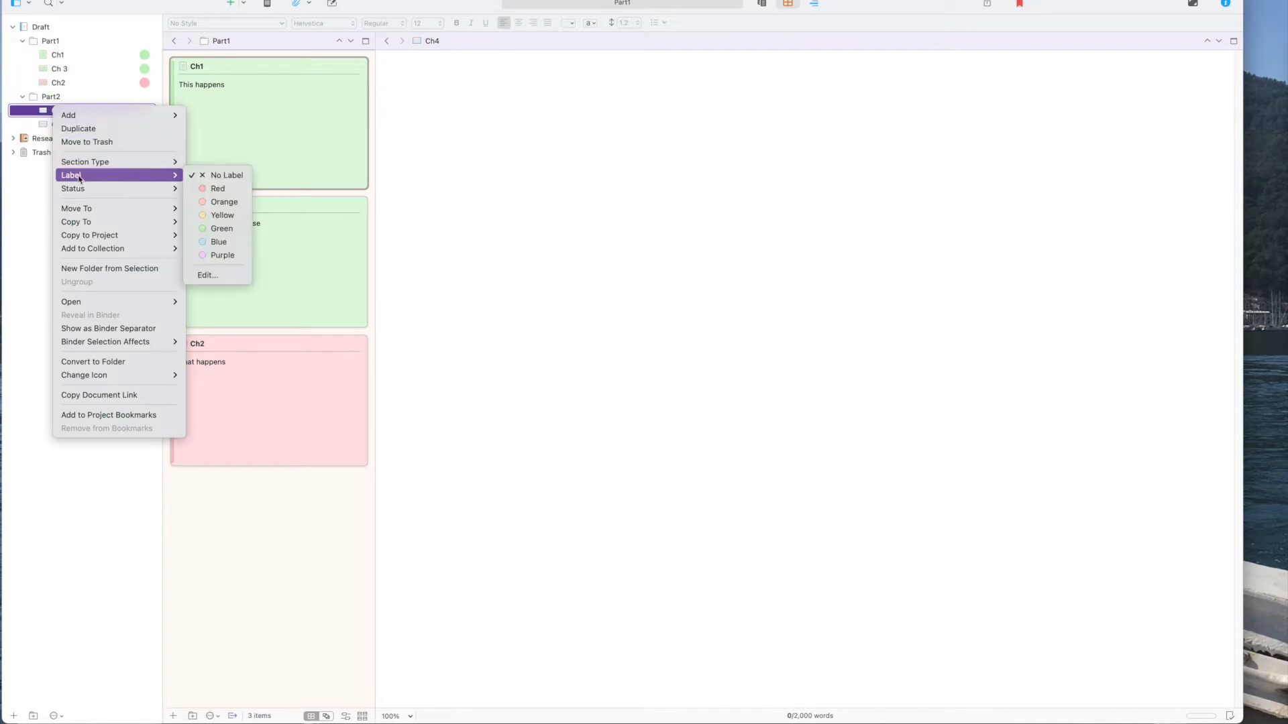
{"action": "left_click", "coordinate": [215, 228]}
{"action": "left_click", "coordinate": [54, 125]}
{"action": "right_click", "coordinate": [54, 126]}
{"action": "mouse_move", "coordinate": [92, 191]}
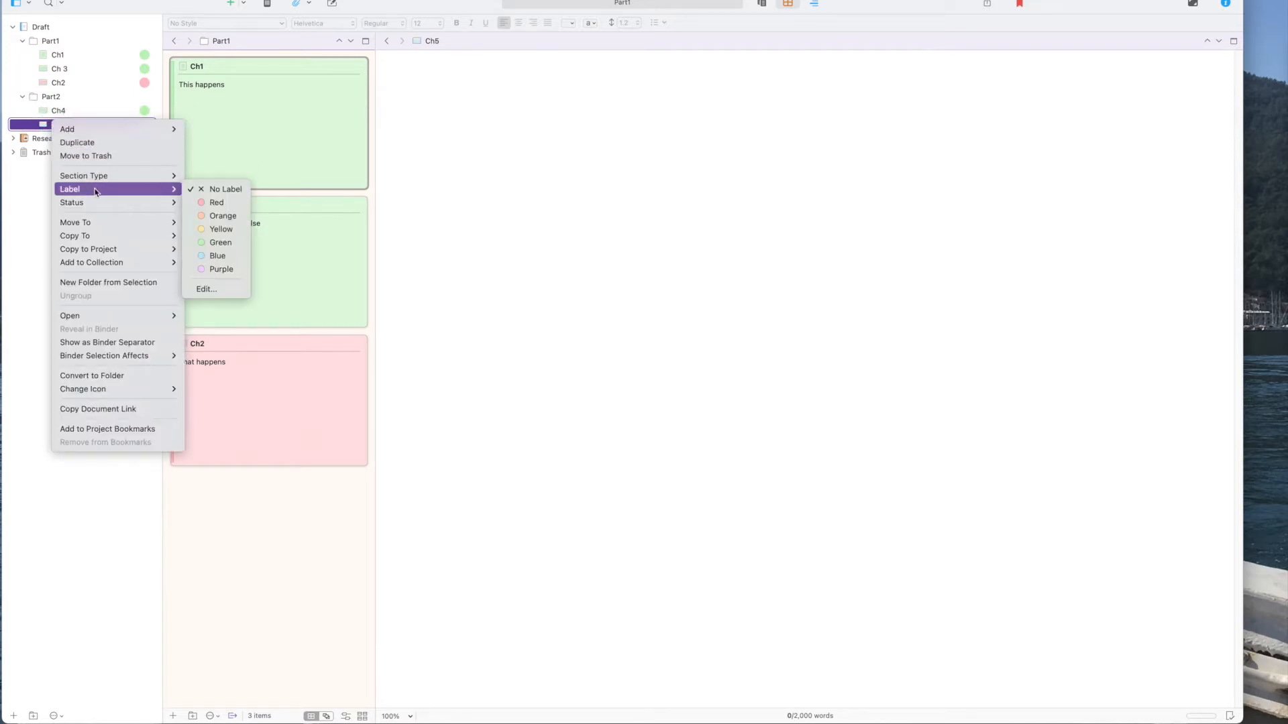
{"action": "left_click", "coordinate": [204, 242]}
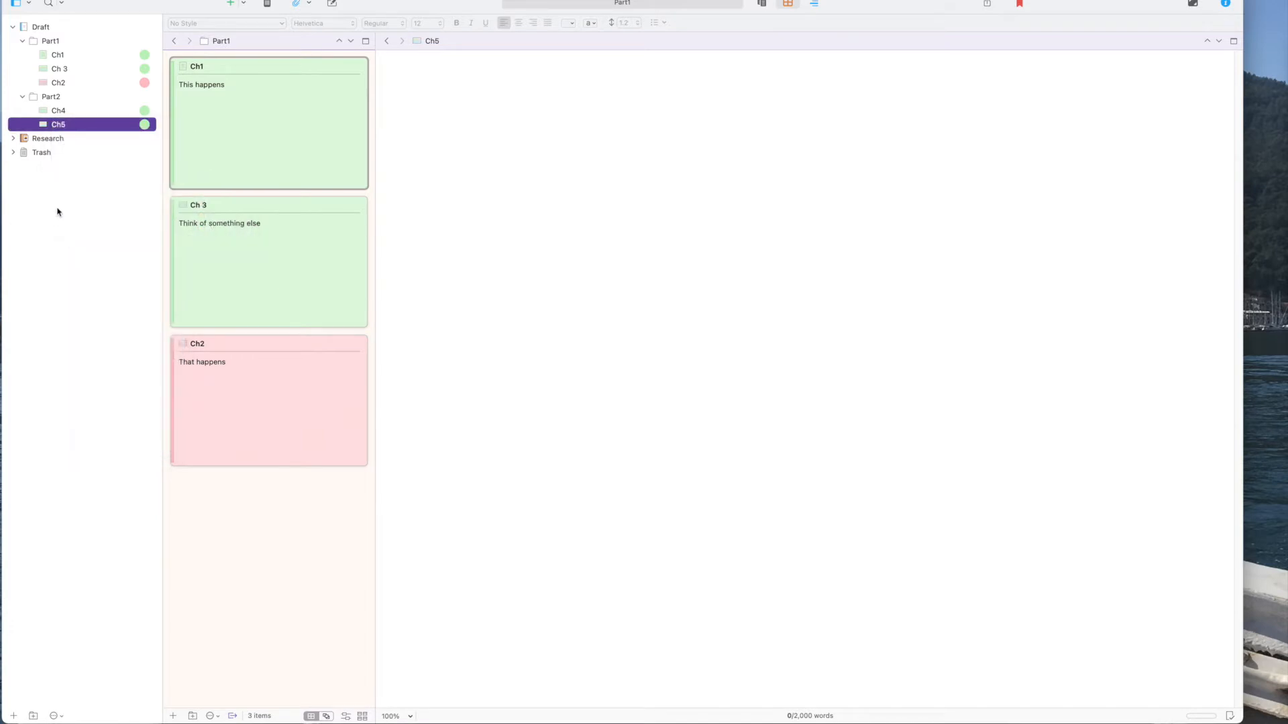
- Switch the use of label colors in index cards off and back on
{"action": "left_click", "coordinate": [70, 194]}
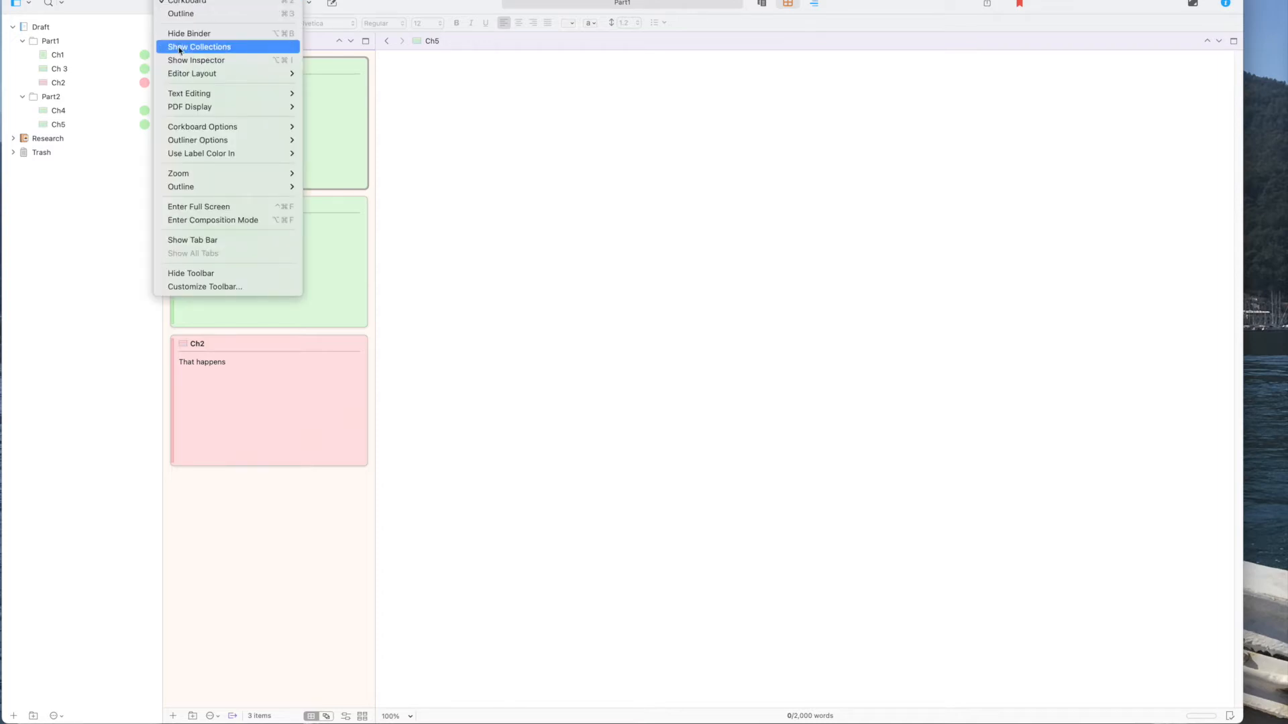
{"action": "mouse_move", "coordinate": [188, 154]}
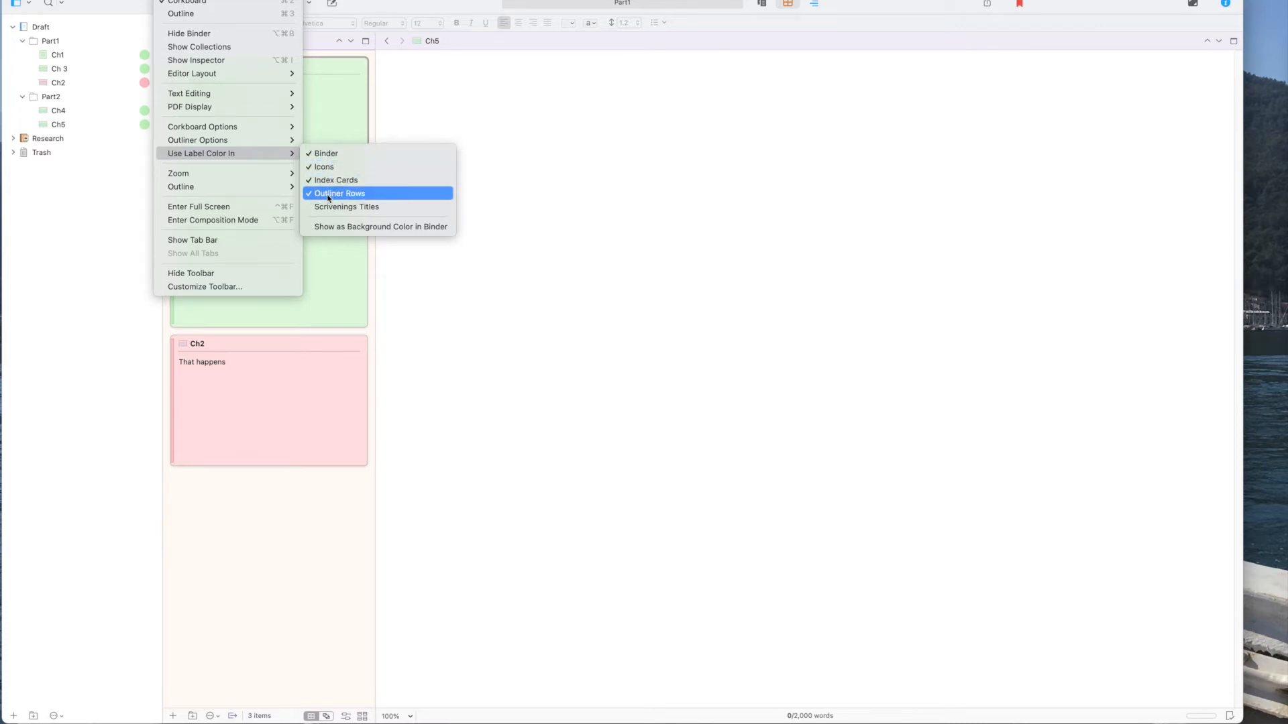
{"action": "left_click", "coordinate": [325, 181]}
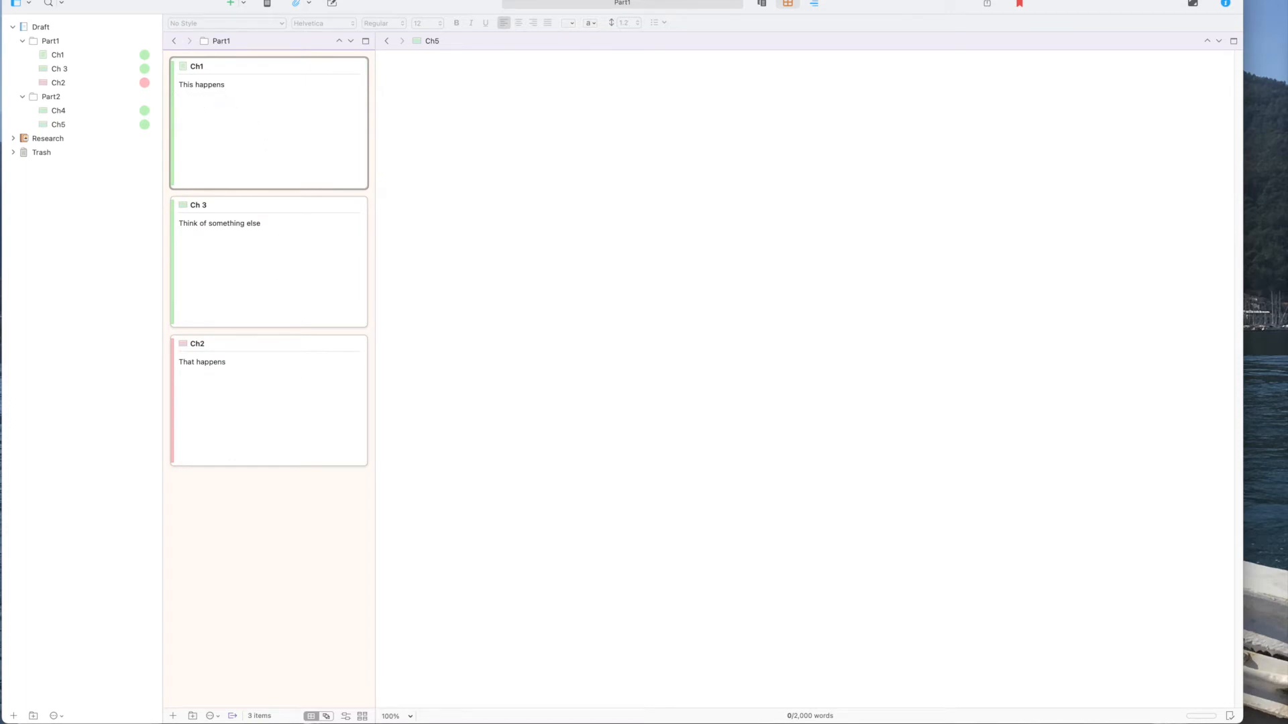
{"action": "left_click", "coordinate": [167, 0]}
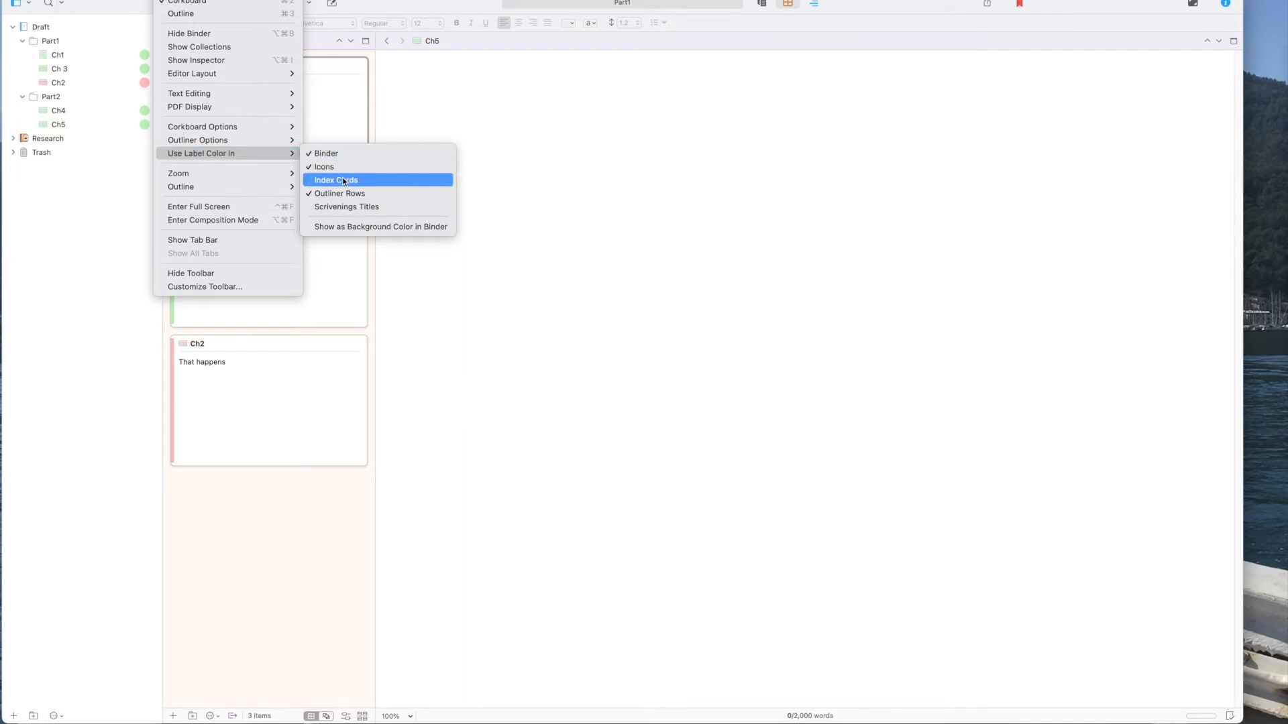
{"action": "left_click", "coordinate": [342, 180]}
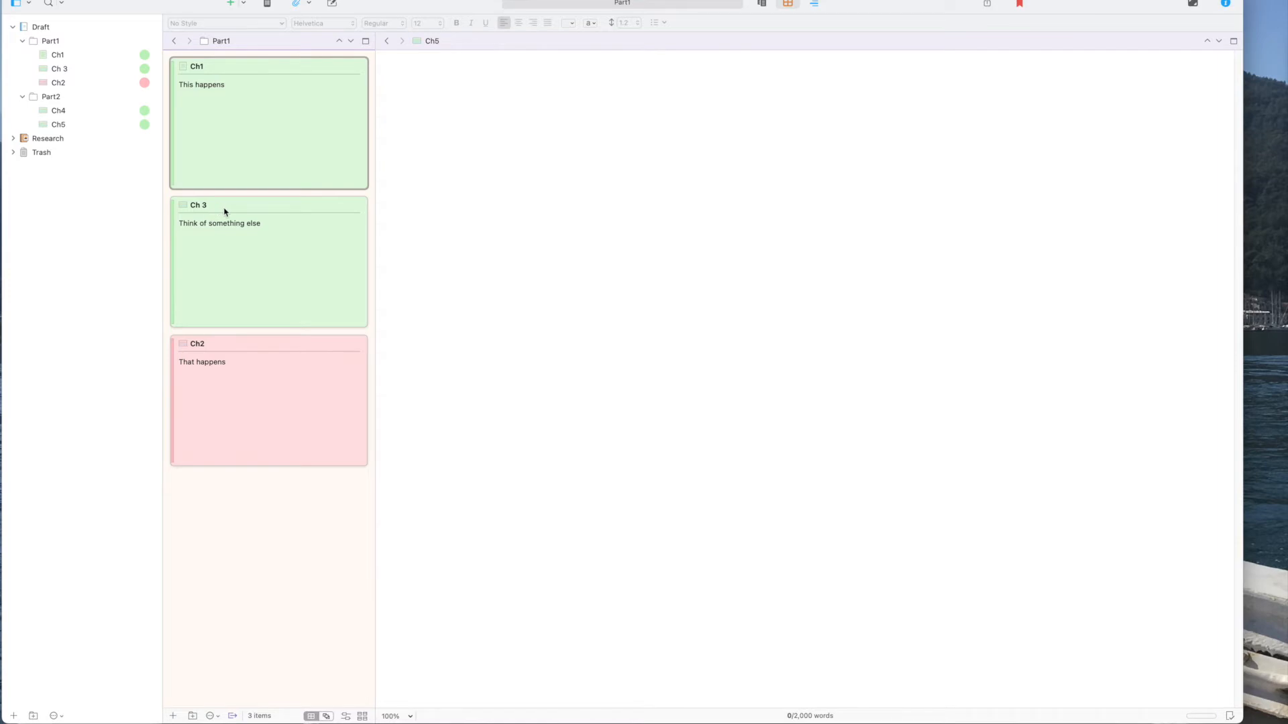
- Set the corkboard to show 2 cards across and widen the corkboard pane
{"action": "left_click", "coordinate": [167, 0]}
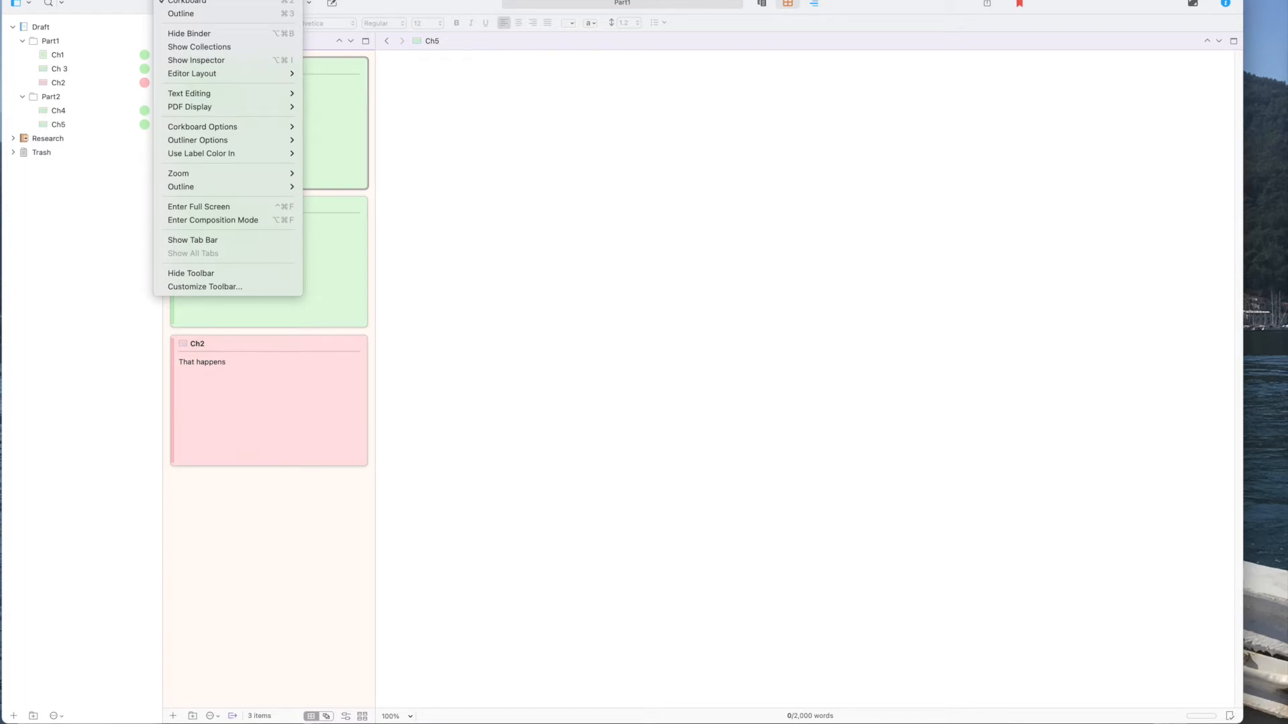
{"action": "mouse_move", "coordinate": [203, 129]}
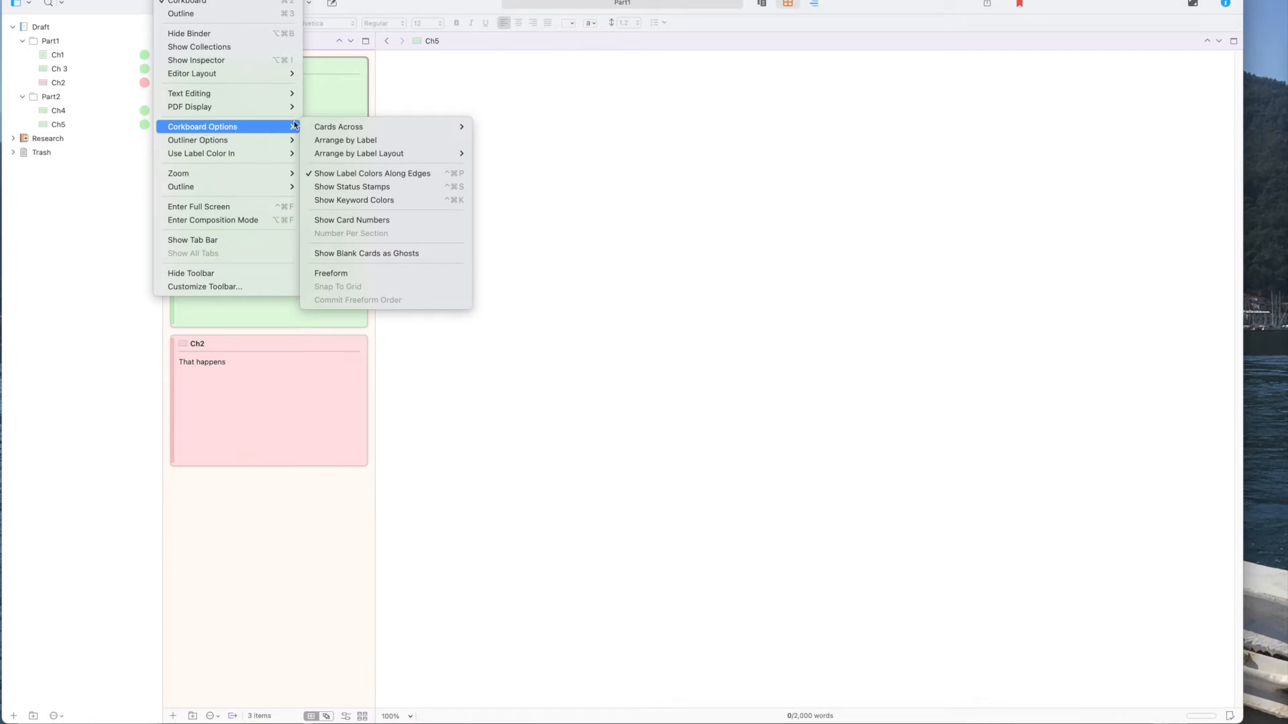
{"action": "mouse_move", "coordinate": [359, 126]}
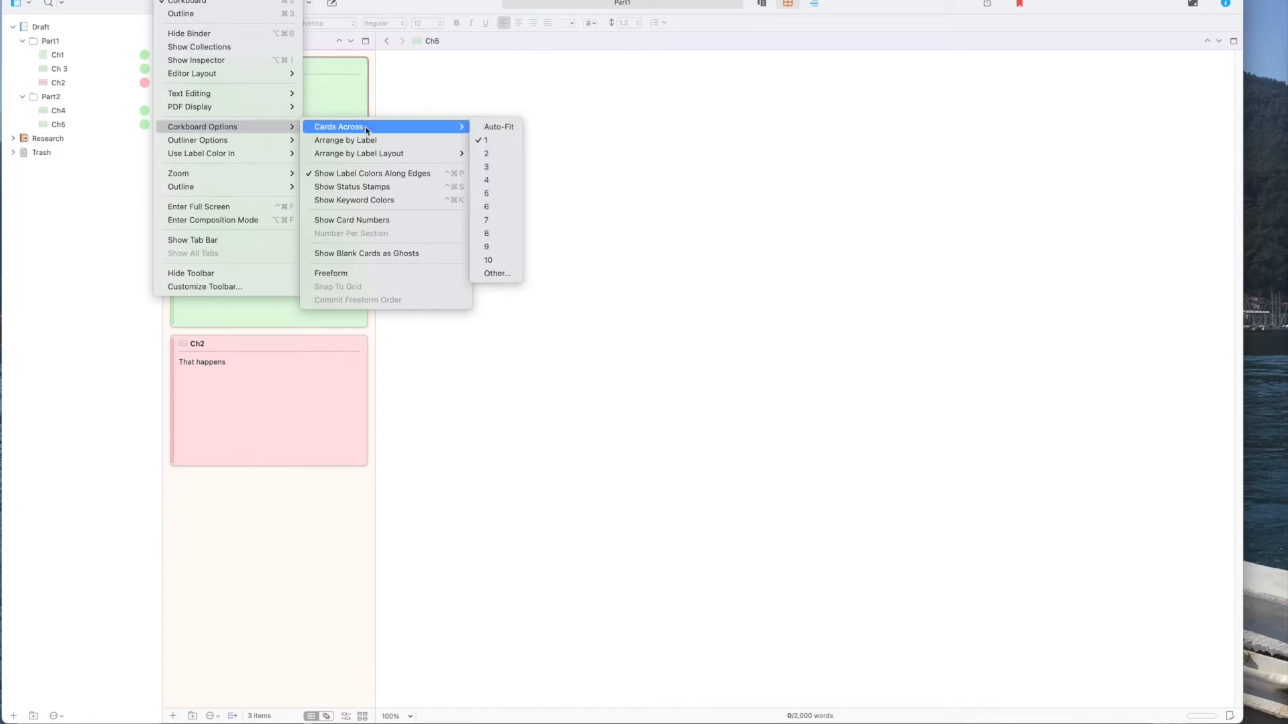
{"action": "left_click", "coordinate": [487, 154]}
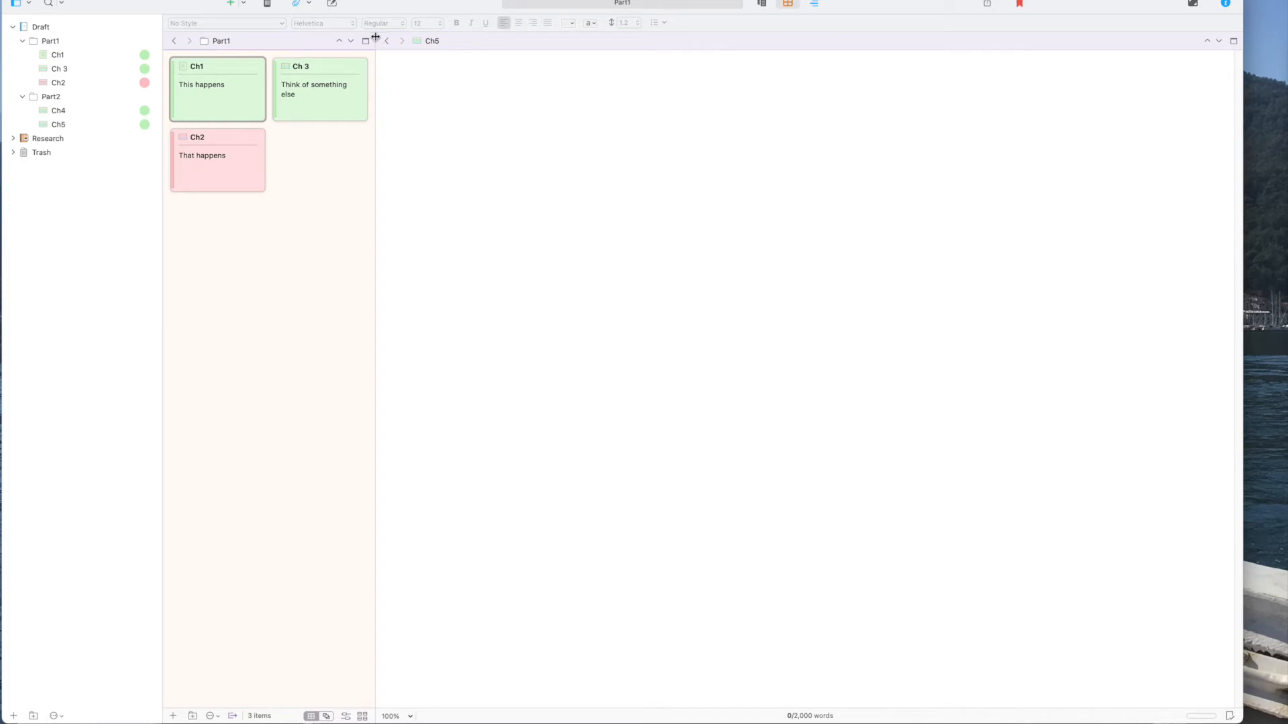
{"action": "left_click_drag", "start_coordinate": [376, 37], "coordinate": [464, 39]}
- Open the Ch1 and Ch 3 index cards' text in the adjoining editor
{"action": "left_click", "coordinate": [208, 109]}
{"action": "left_click", "coordinate": [347, 105]}
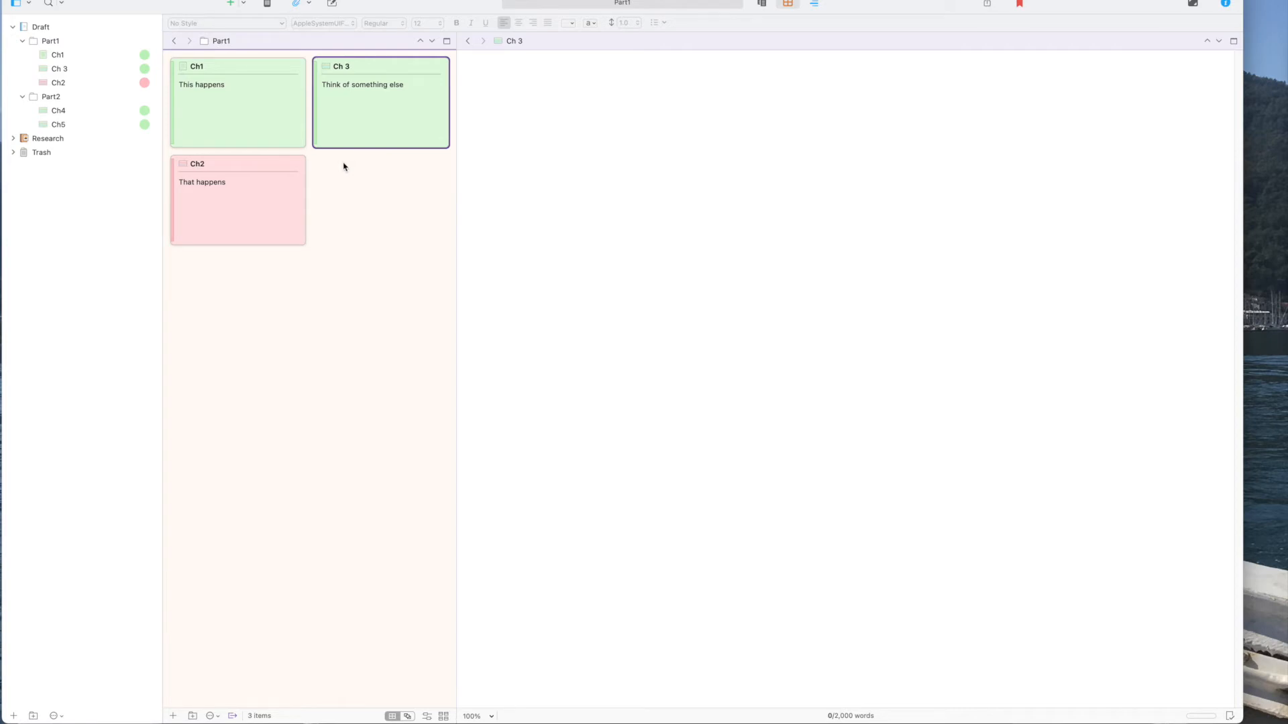
{"action": "left_click", "coordinate": [597, 92]}
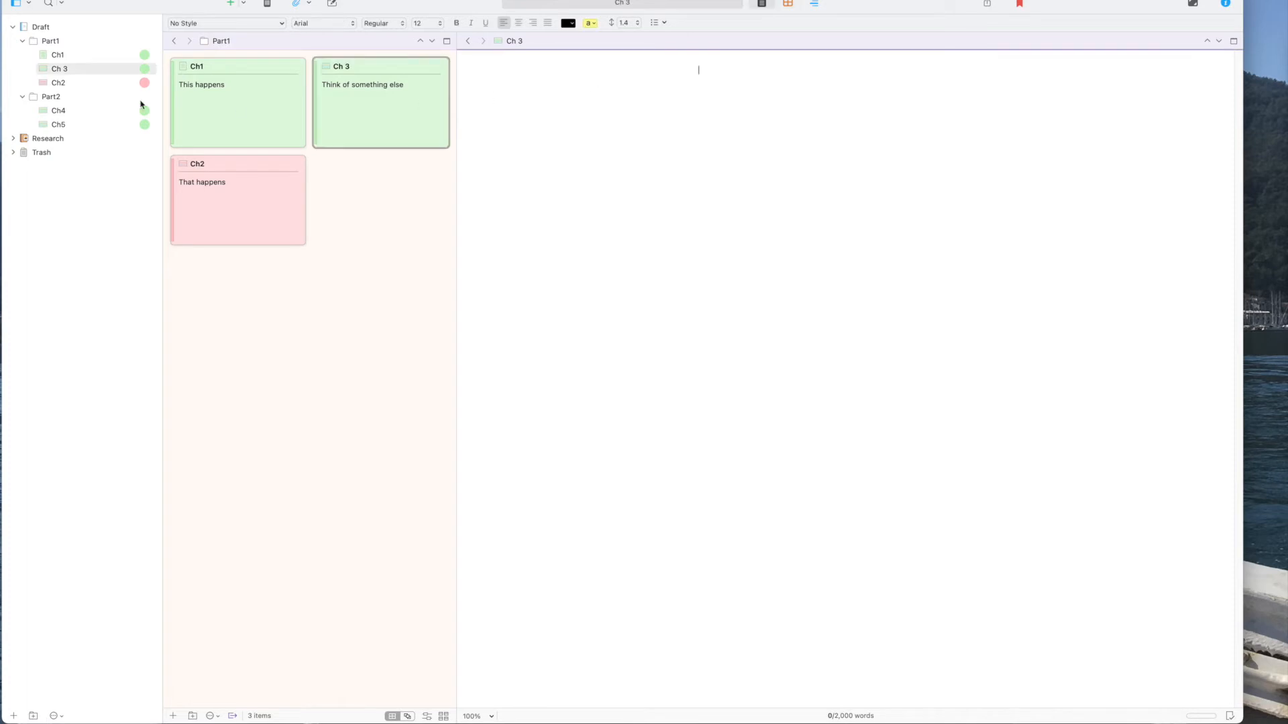
- Add the lines "Hjgjhgjhg" and "Kjkjhkjh" below the existing text of Ch1, followed by a blank line
{"action": "left_click", "coordinate": [51, 41]}
{"action": "left_click", "coordinate": [53, 56]}
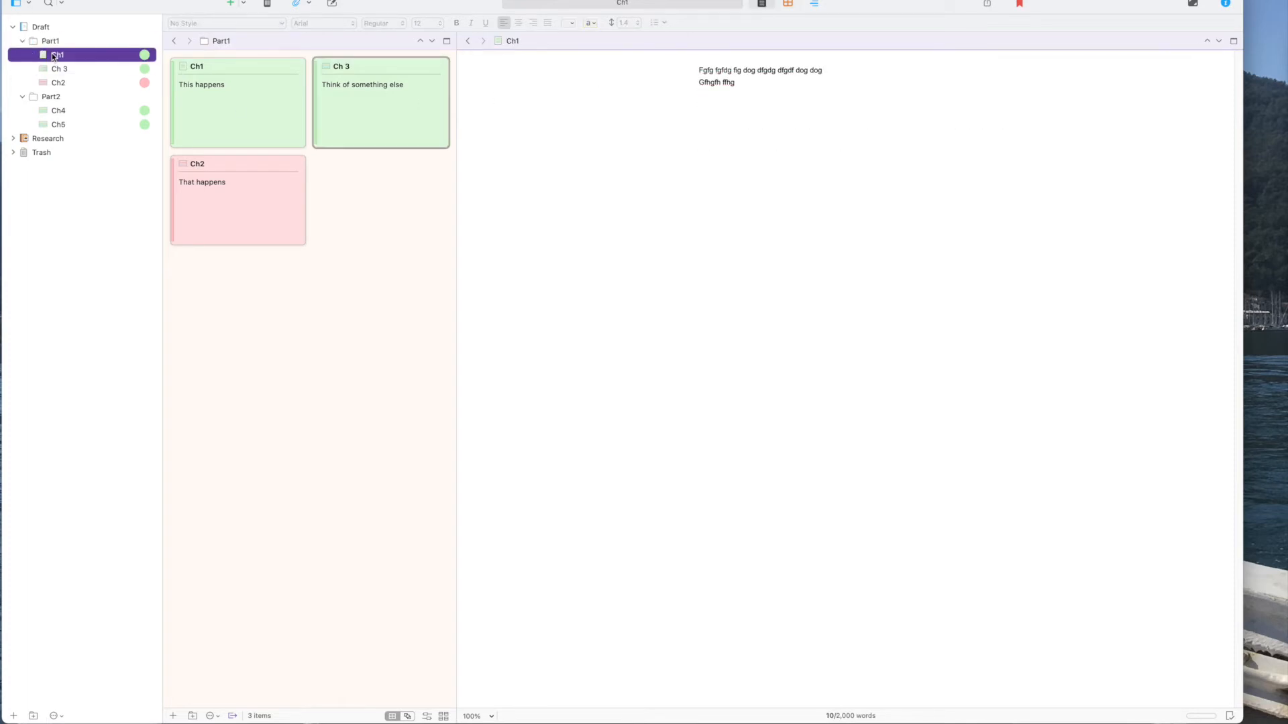
{"action": "left_click_drag", "start_coordinate": [762, 72], "coordinate": [795, 79]}
{"action": "left_click", "coordinate": [774, 103]}
{"action": "key", "text": "Return"}
{"action": "type", "text": "hjgjhgjhg"}
{"action": "key", "text": "Return"}
{"action": "type", "text": "Kjkjhkjh"}
{"action": "key", "text": "Return"}
{"action": "key", "text": "Return"}
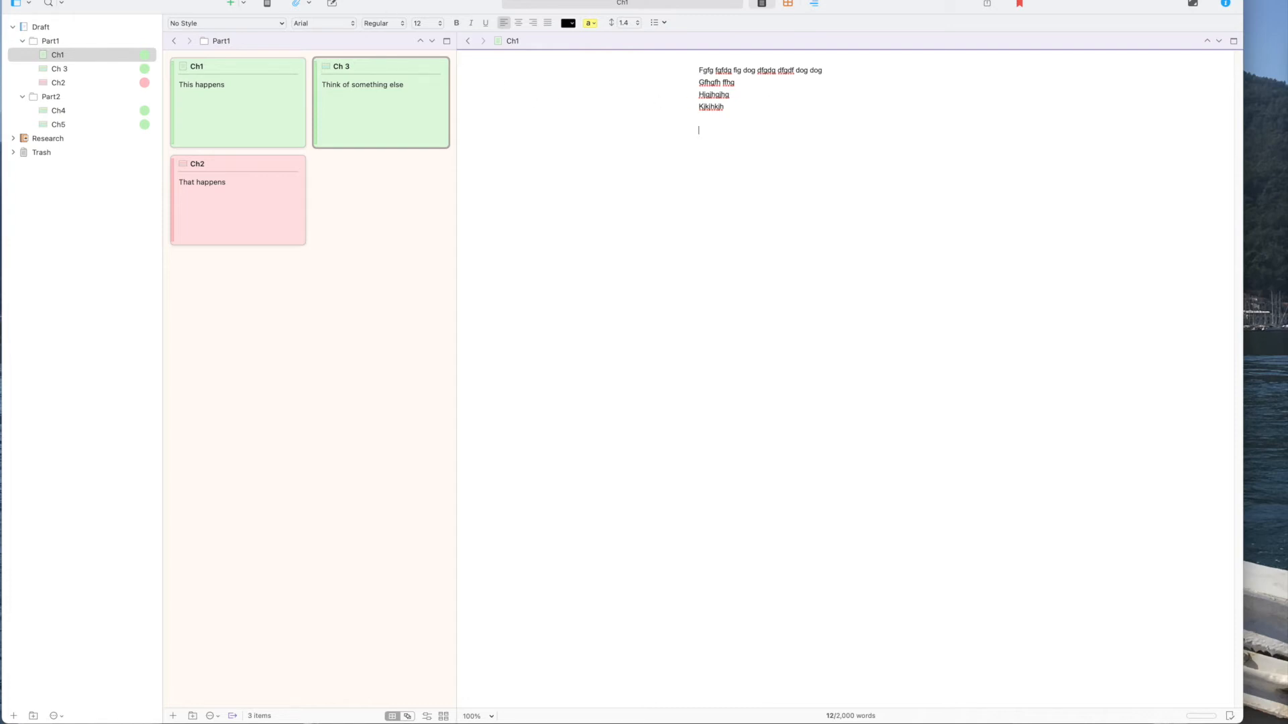
- Examine the paragraph and character styles available for formatting the Ch1 text
{"action": "left_click", "coordinate": [346, 0]}
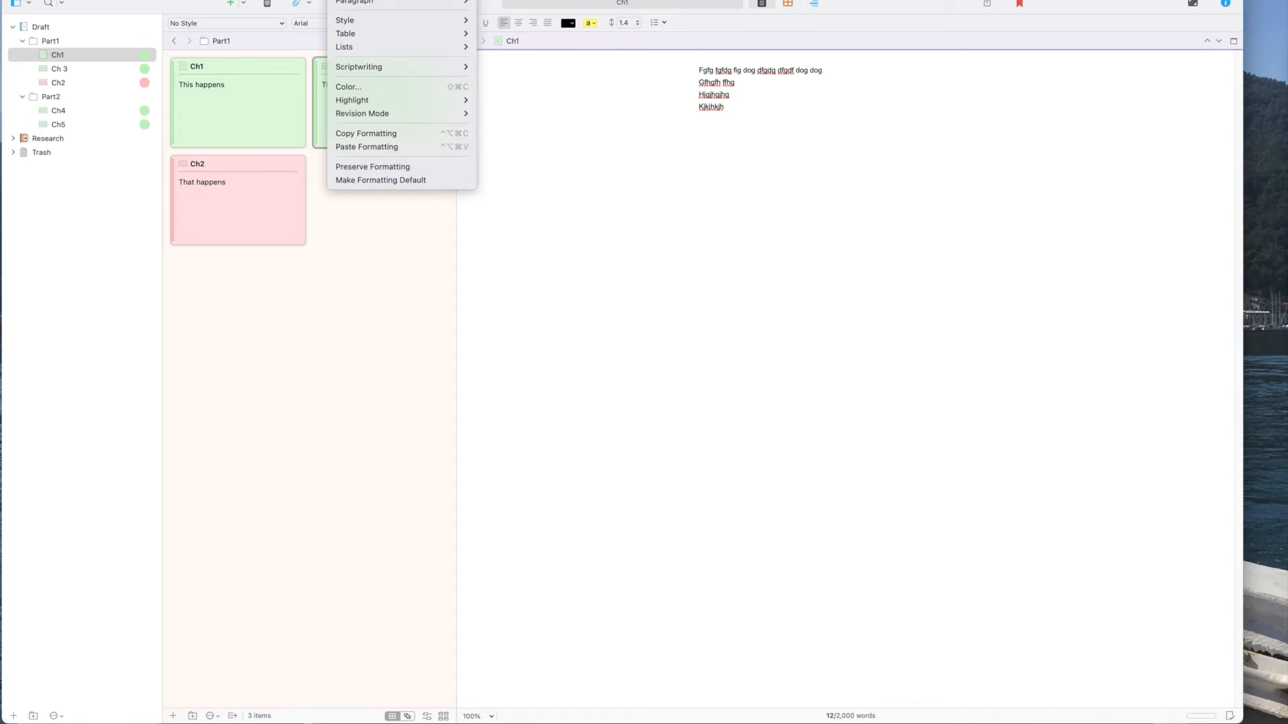
{"action": "mouse_move", "coordinate": [346, 0]}
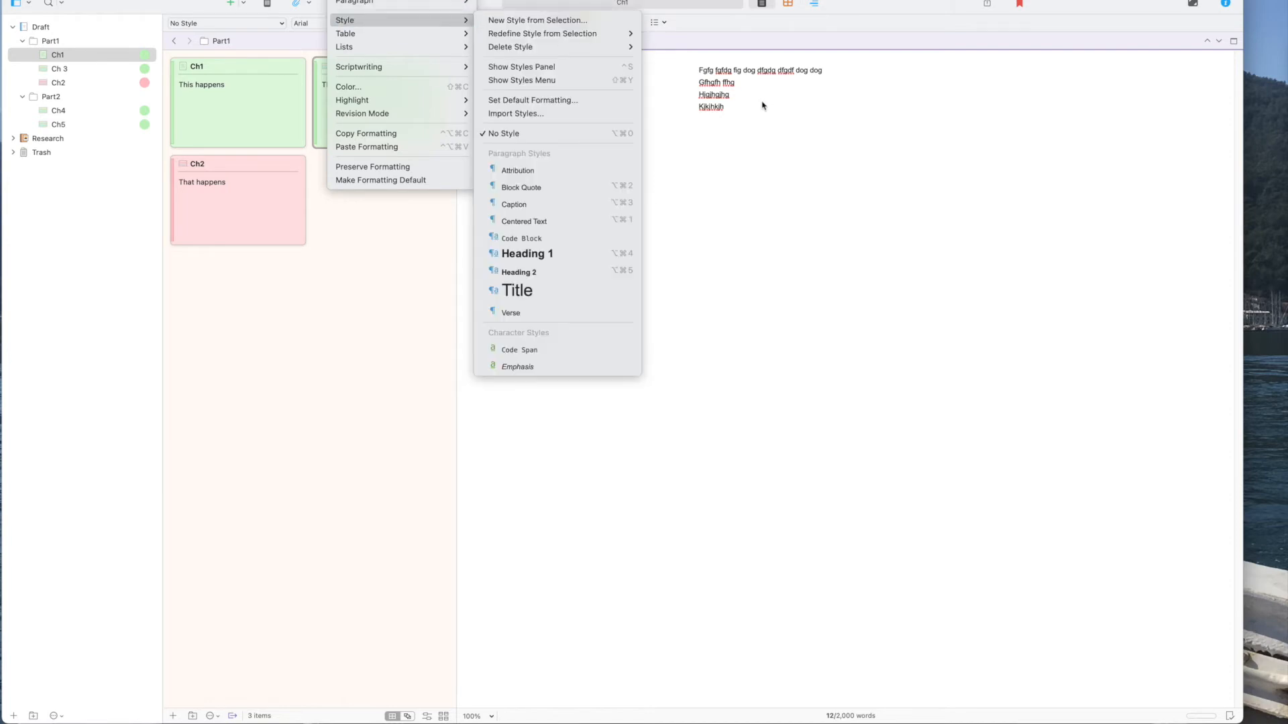
{"action": "left_click", "coordinate": [679, 121]}
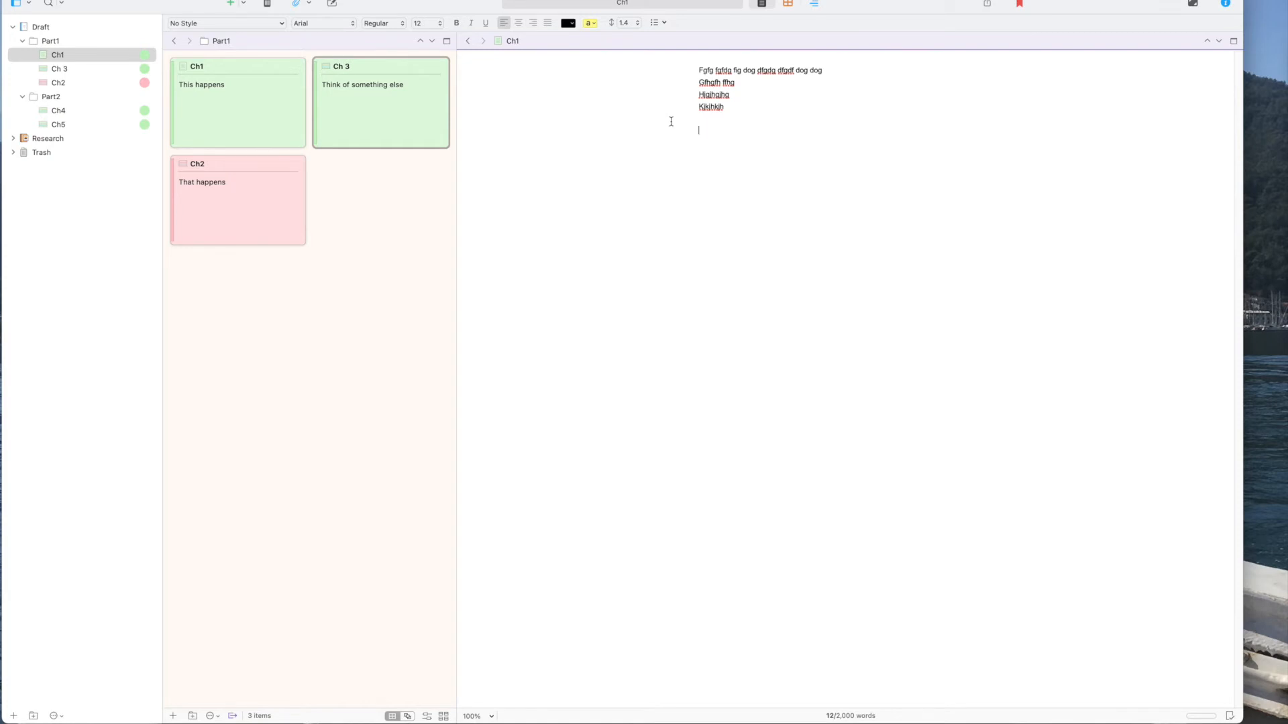
- Show the whole Draft folder as an outline in the main editor
{"action": "left_click", "coordinate": [614, 41]}
{"action": "left_click", "coordinate": [169, 0]}
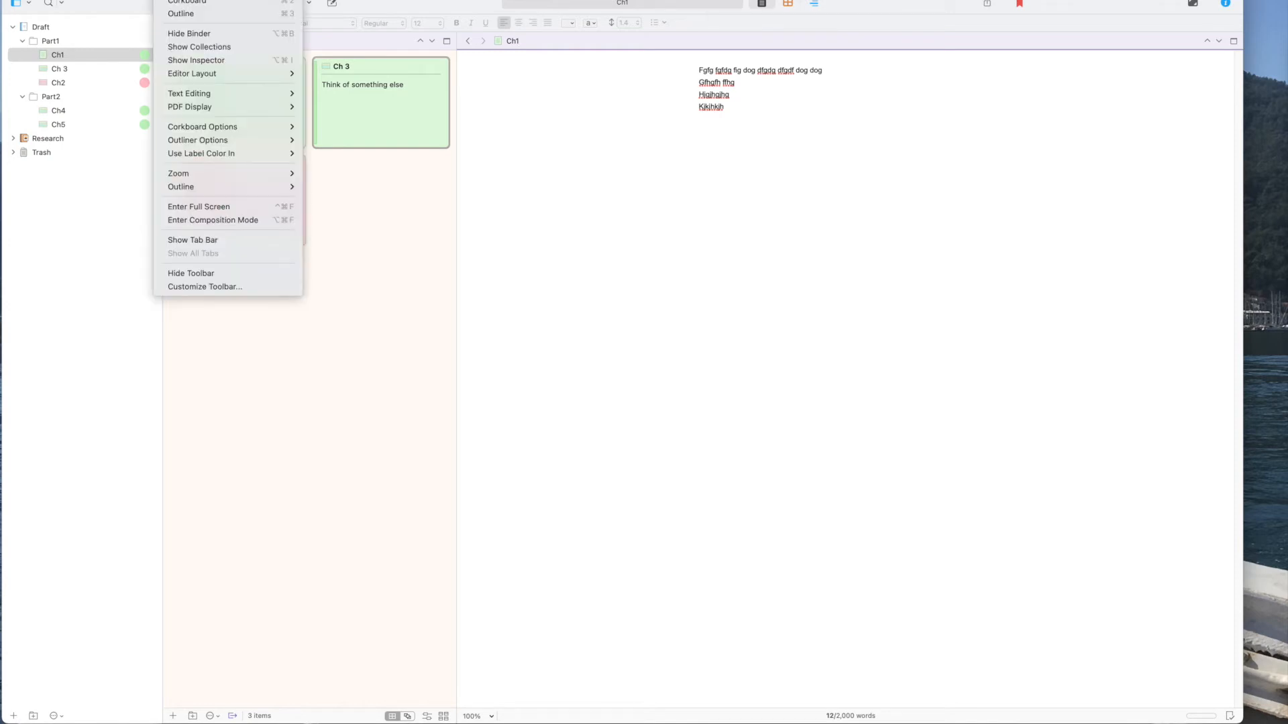
{"action": "left_click", "coordinate": [177, 15]}
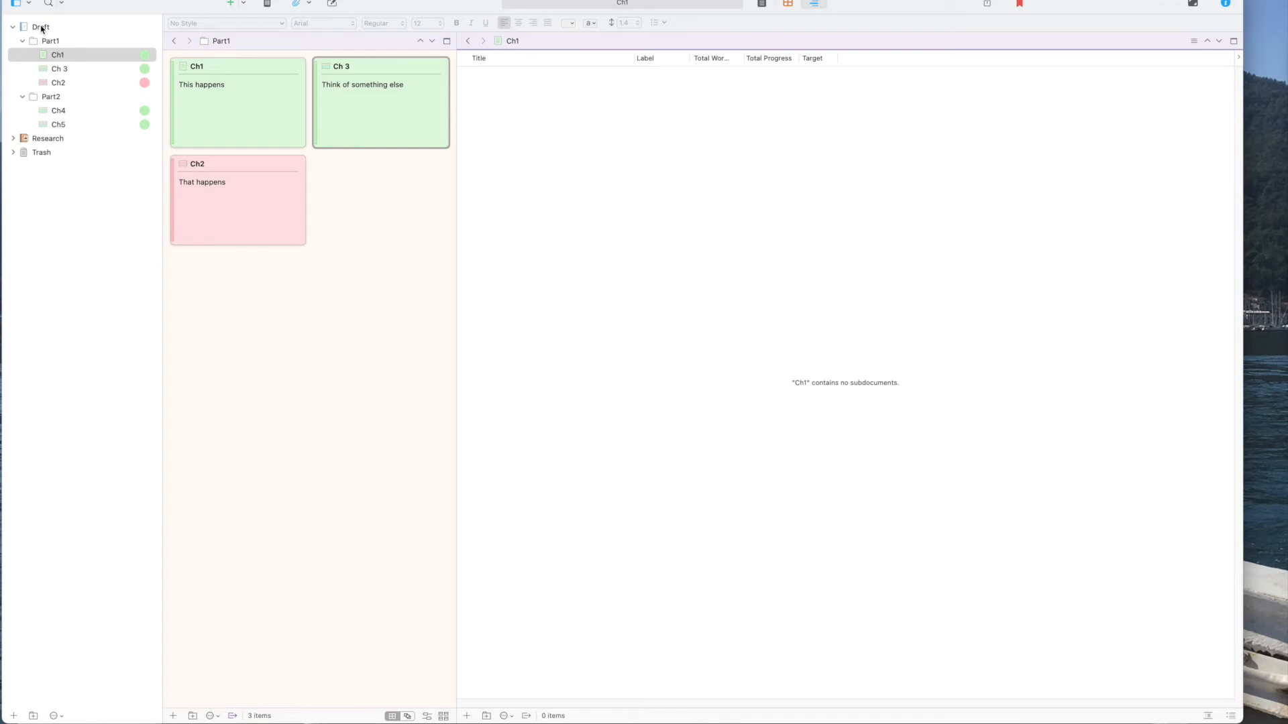
{"action": "left_click", "coordinate": [41, 28]}
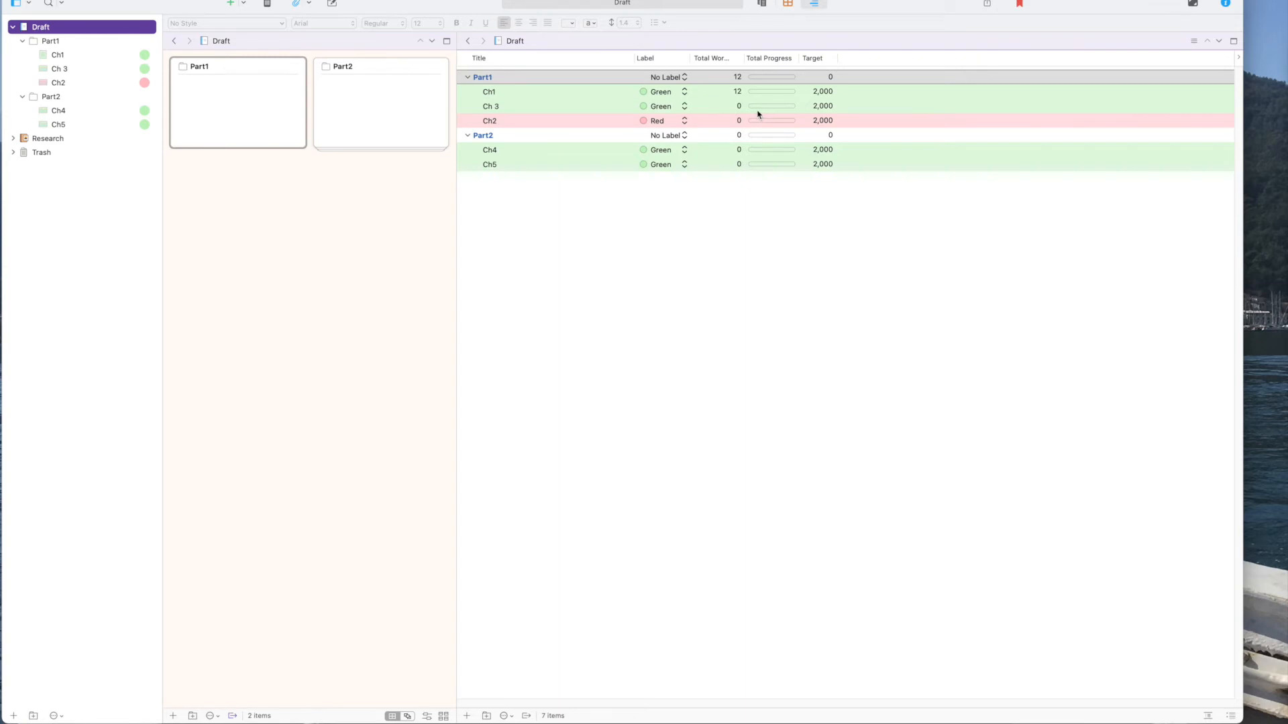
- Hide the Title column of the Draft outline and turn it back on
{"action": "left_click", "coordinate": [170, 0]}
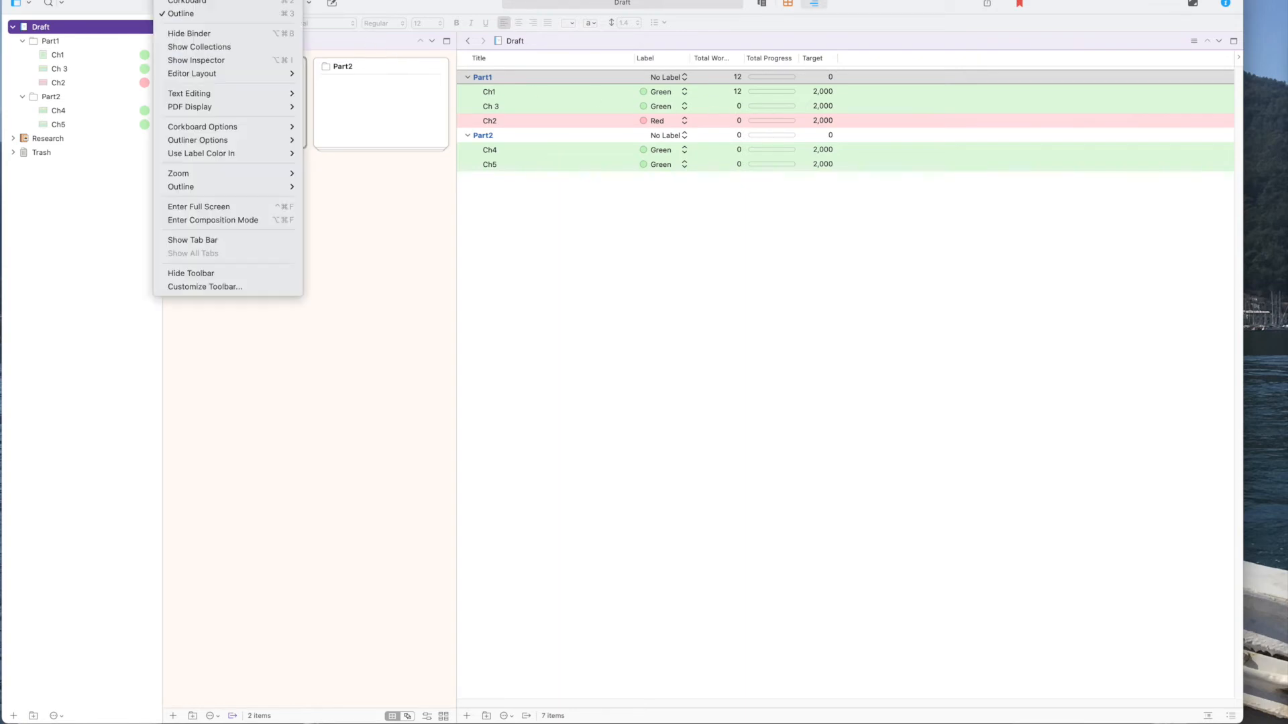
{"action": "mouse_move", "coordinate": [194, 142]}
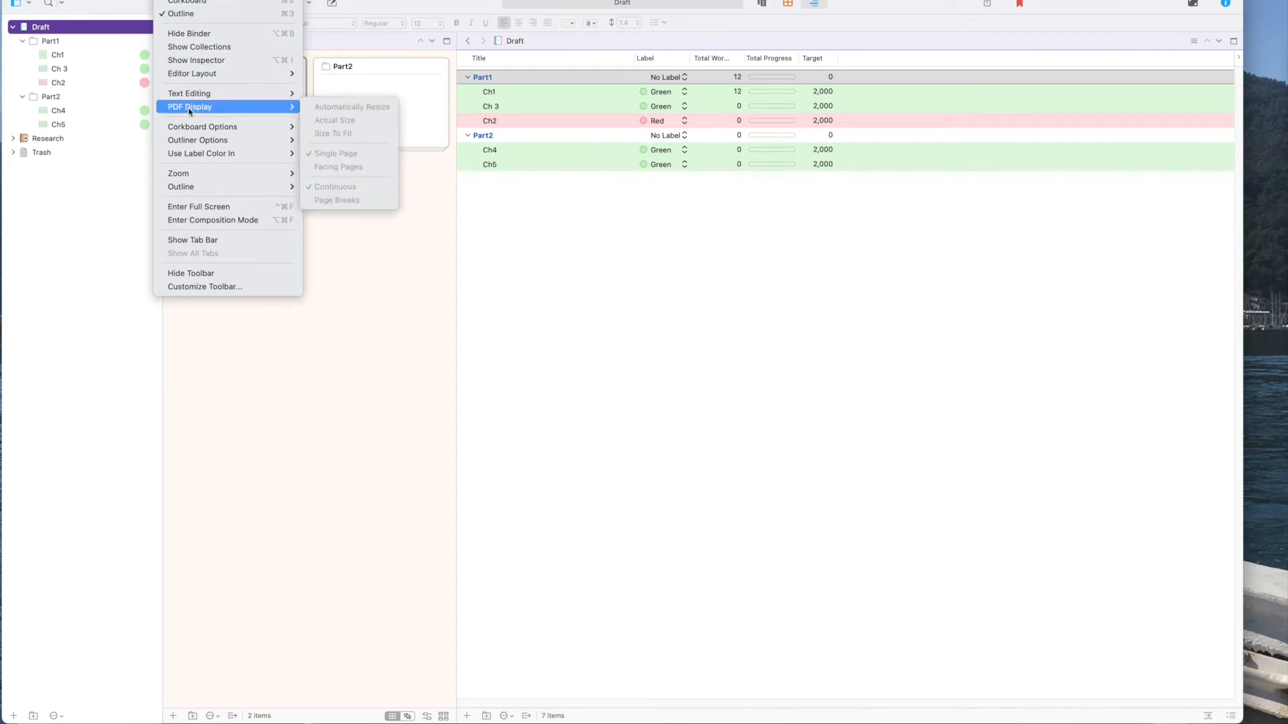
{"action": "mouse_move", "coordinate": [288, 138]}
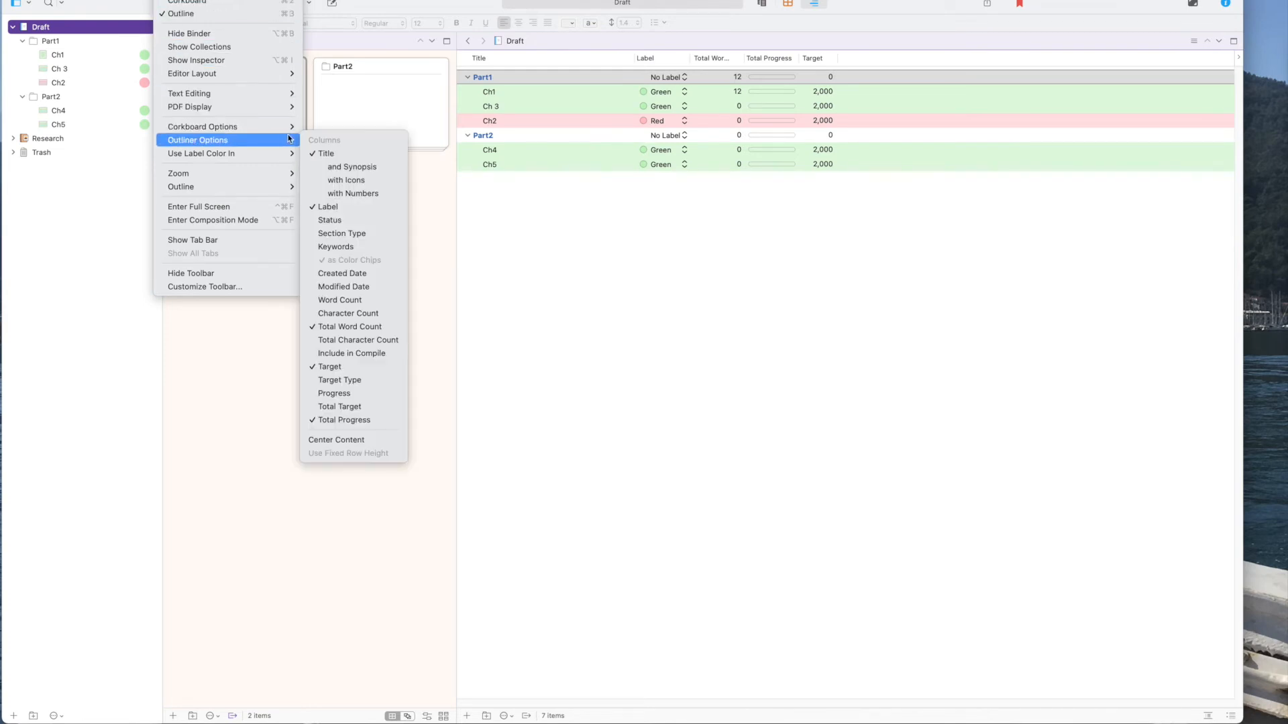
{"action": "left_click", "coordinate": [327, 154]}
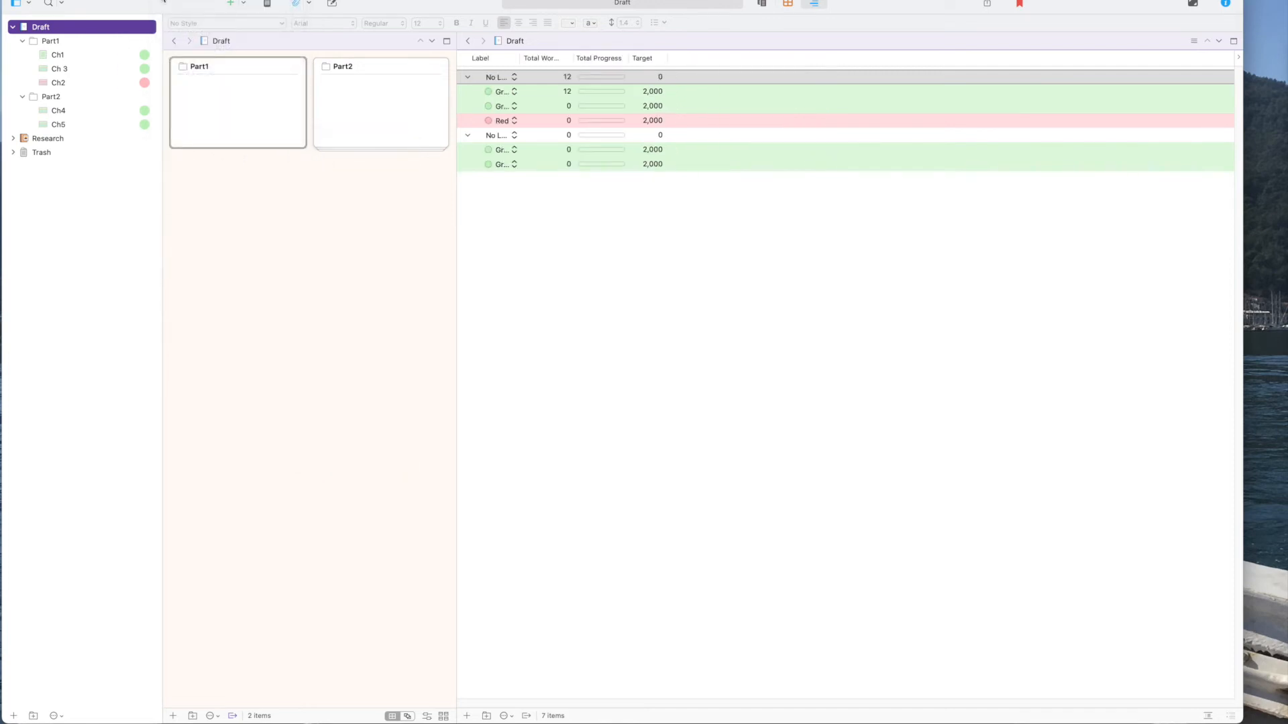
{"action": "left_click", "coordinate": [168, 0]}
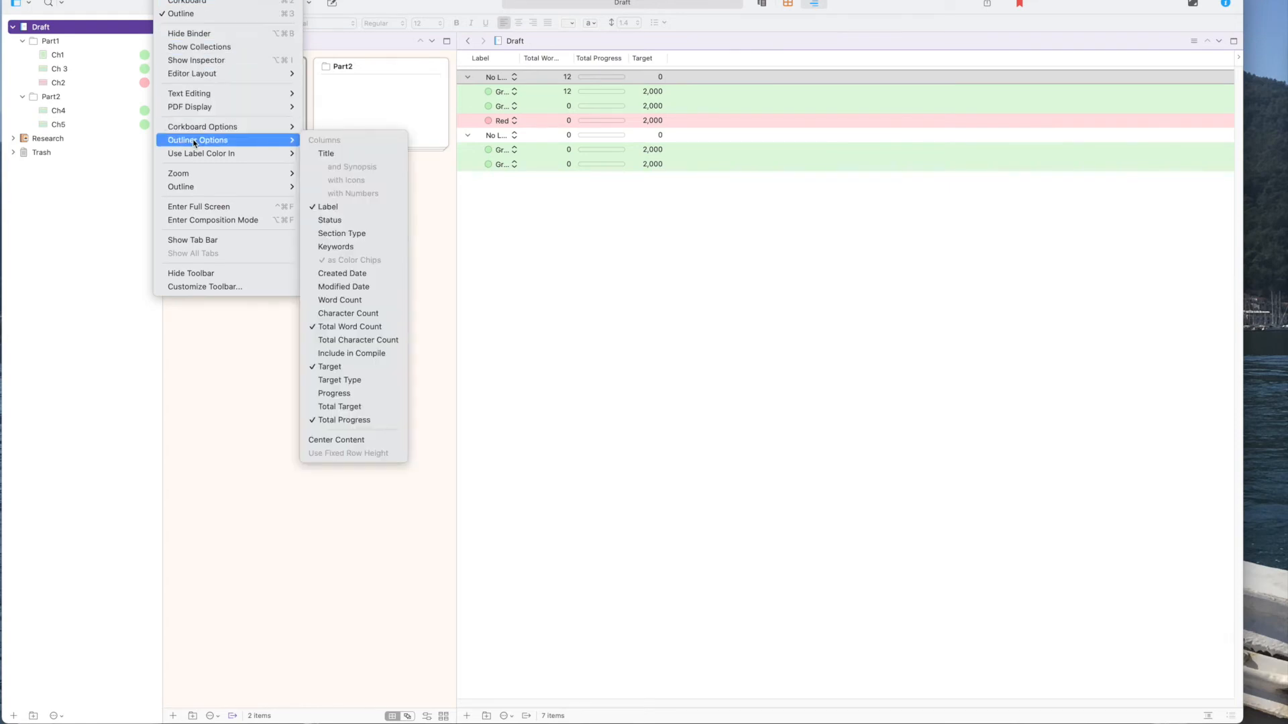
{"action": "left_click", "coordinate": [329, 154]}
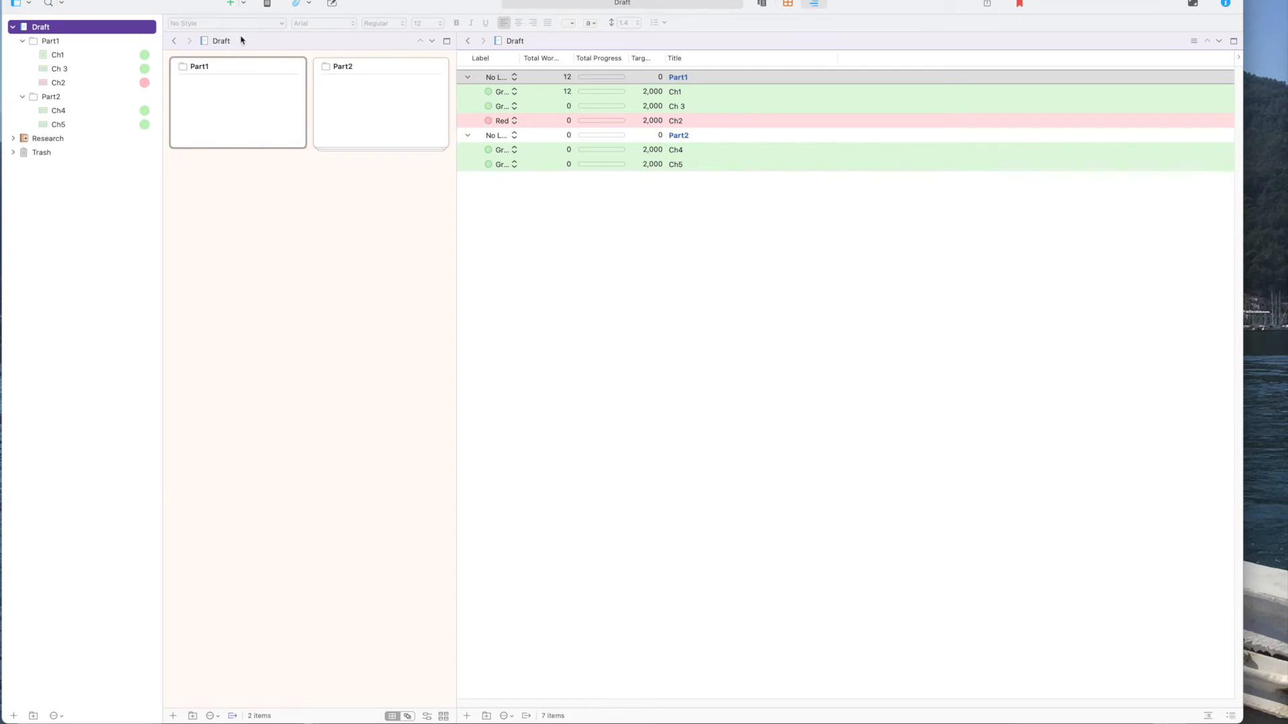
- Widen the Total Words, Total Progress and Target columns of the Draft outline
{"action": "left_click", "coordinate": [161, 0]}
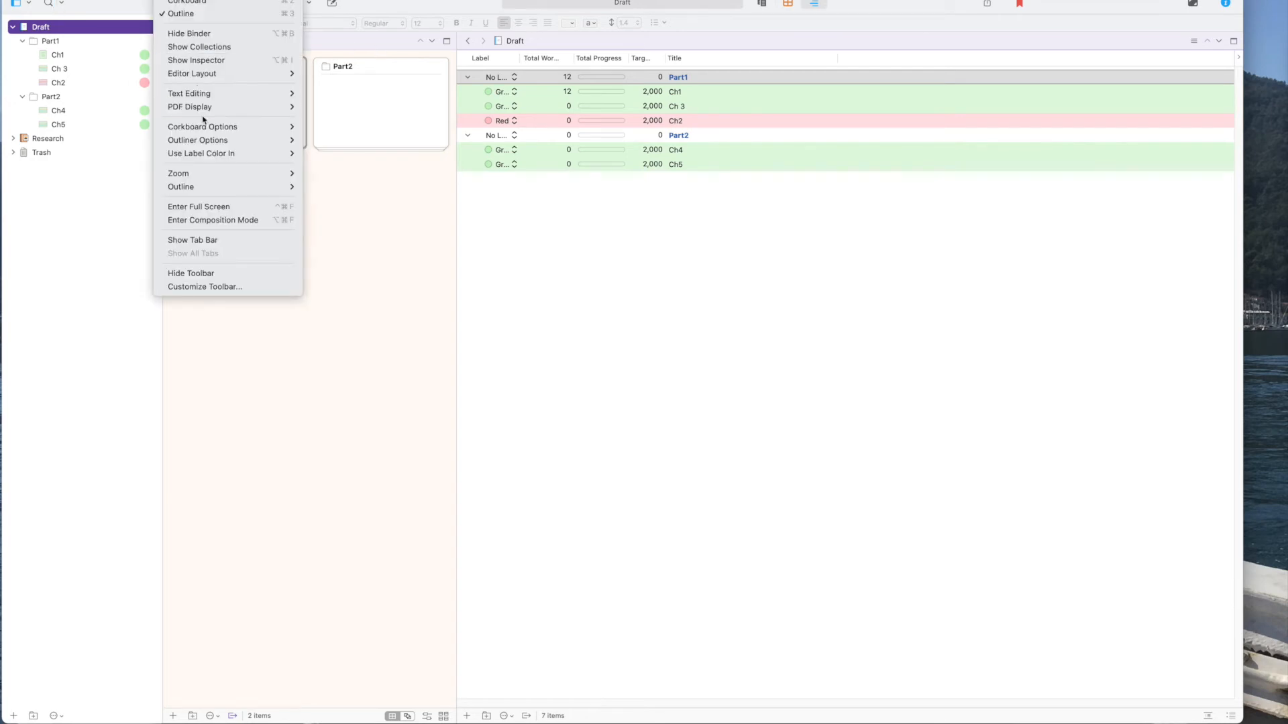
{"action": "mouse_move", "coordinate": [209, 154]}
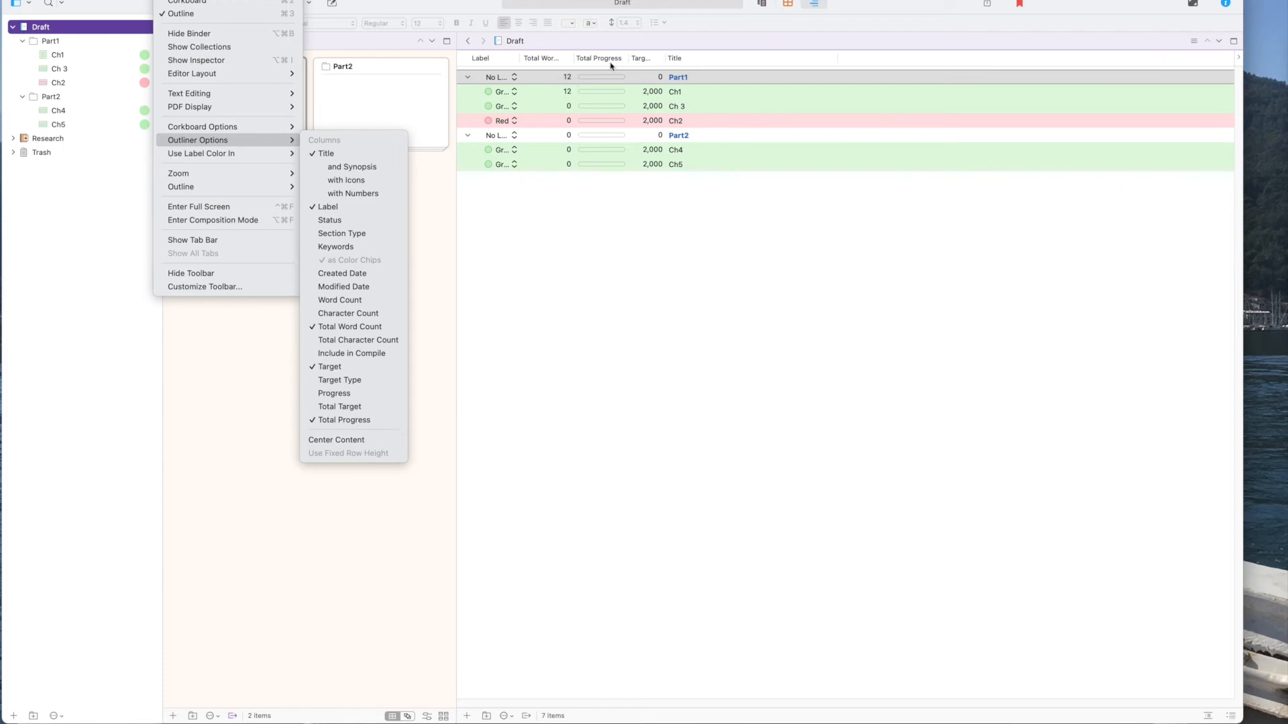
{"action": "left_click", "coordinate": [574, 59]}
{"action": "left_click_drag", "start_coordinate": [575, 59], "coordinate": [872, 55]}
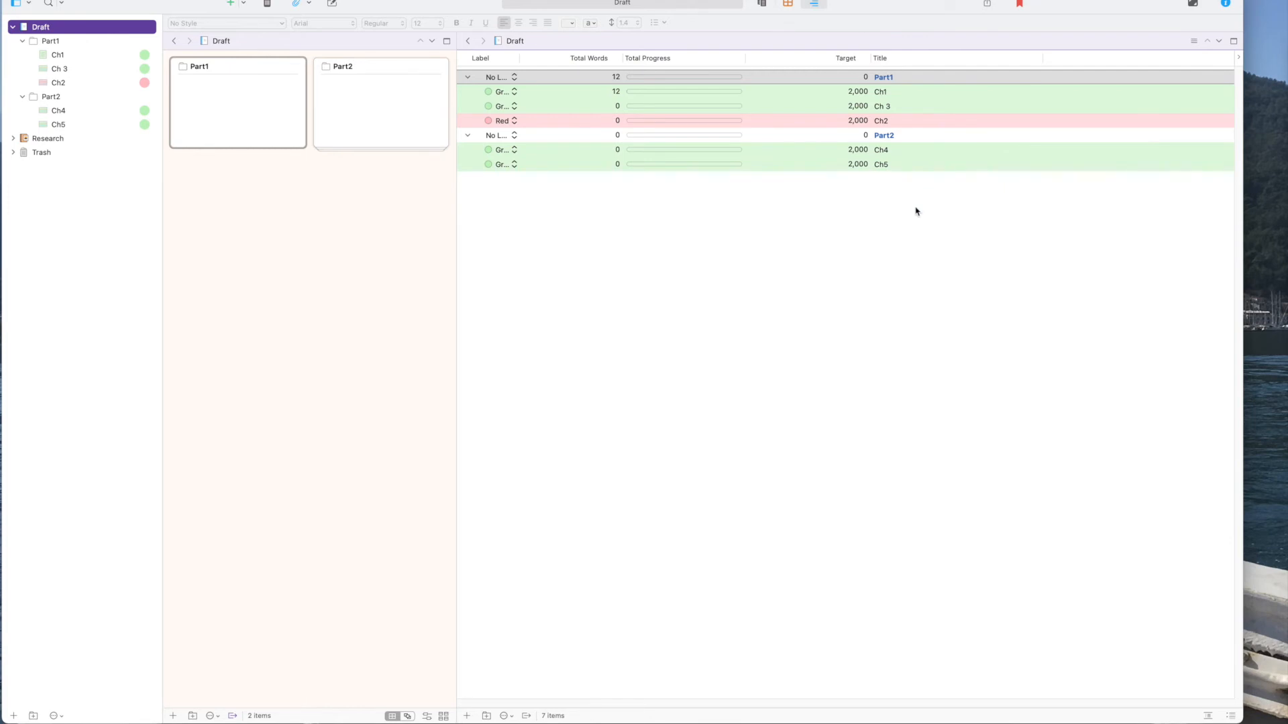
{"action": "left_click", "coordinate": [762, 210]}
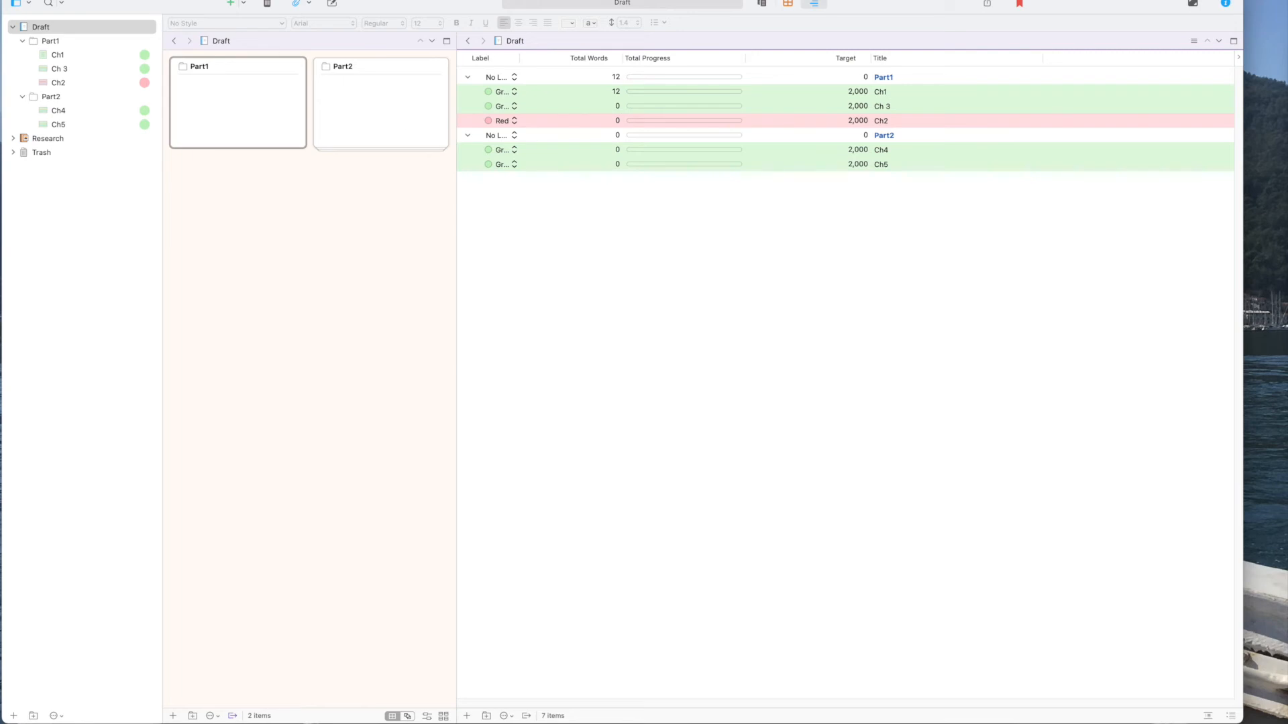
- Switch the main editor from outline to combined document text, view Part1's text, and open Ch1
{"action": "left_click", "coordinate": [171, 0]}
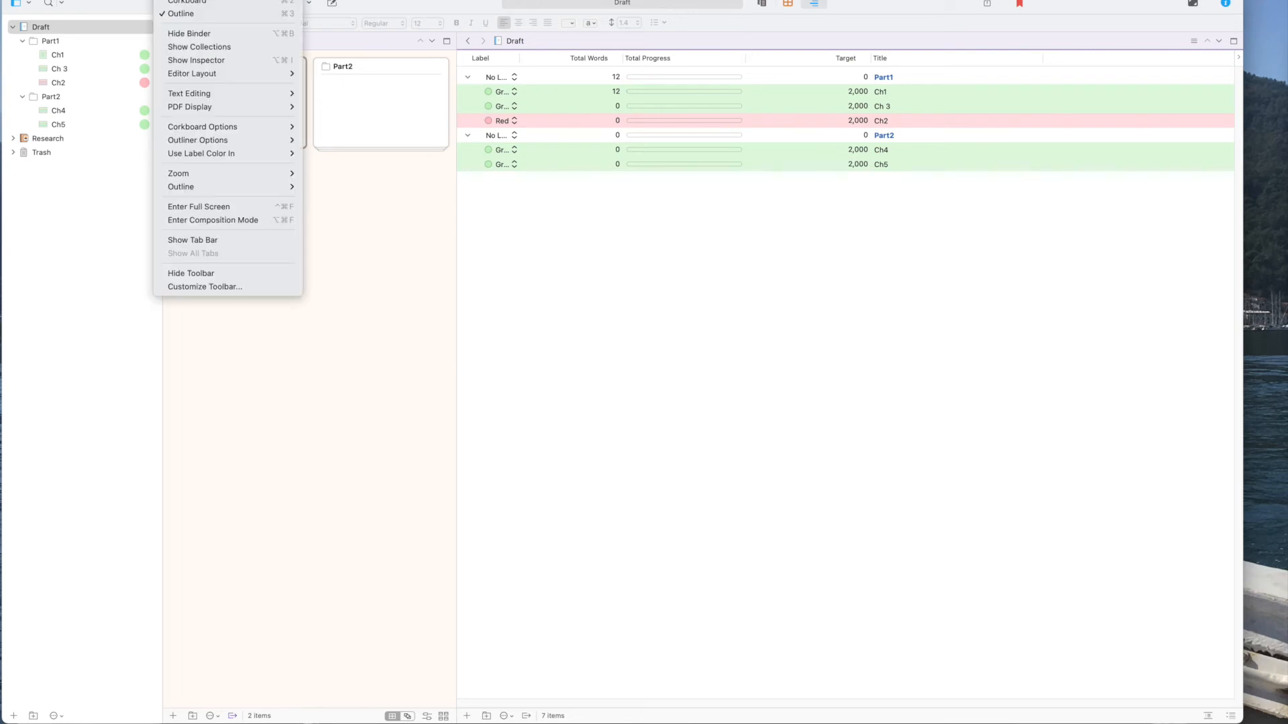
{"action": "left_click", "coordinate": [188, 0]}
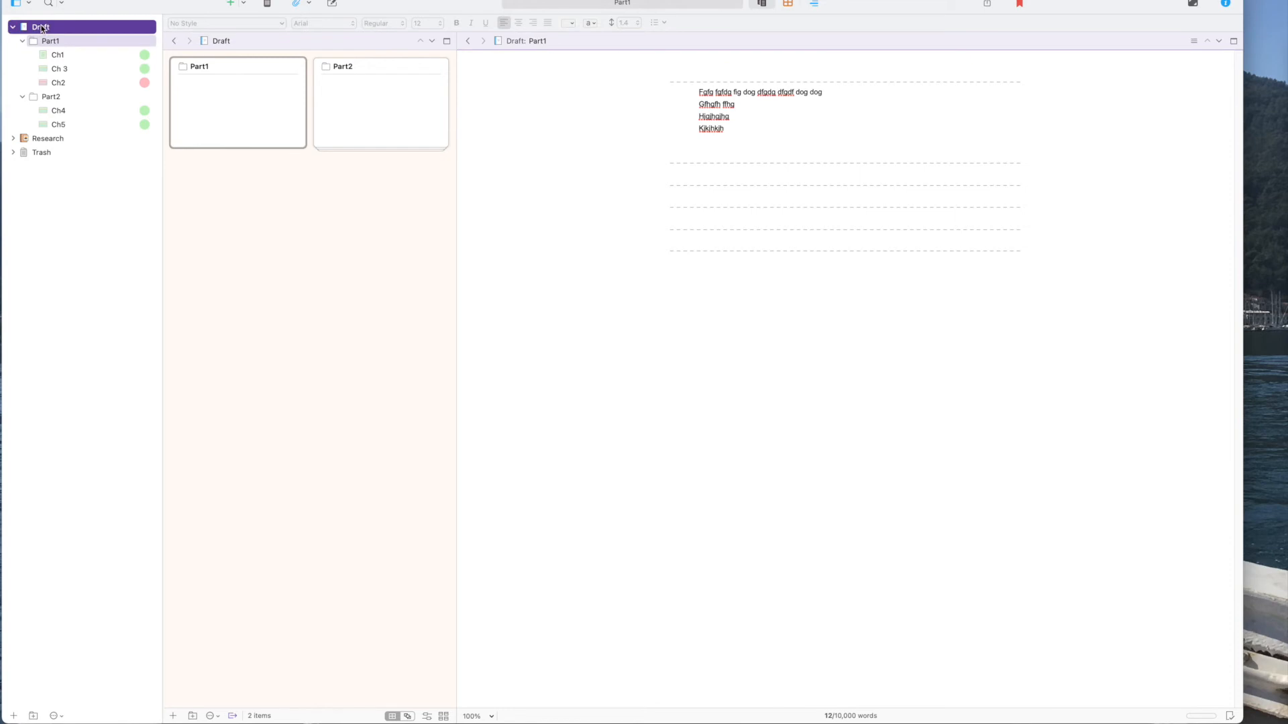
{"action": "left_click", "coordinate": [42, 41]}
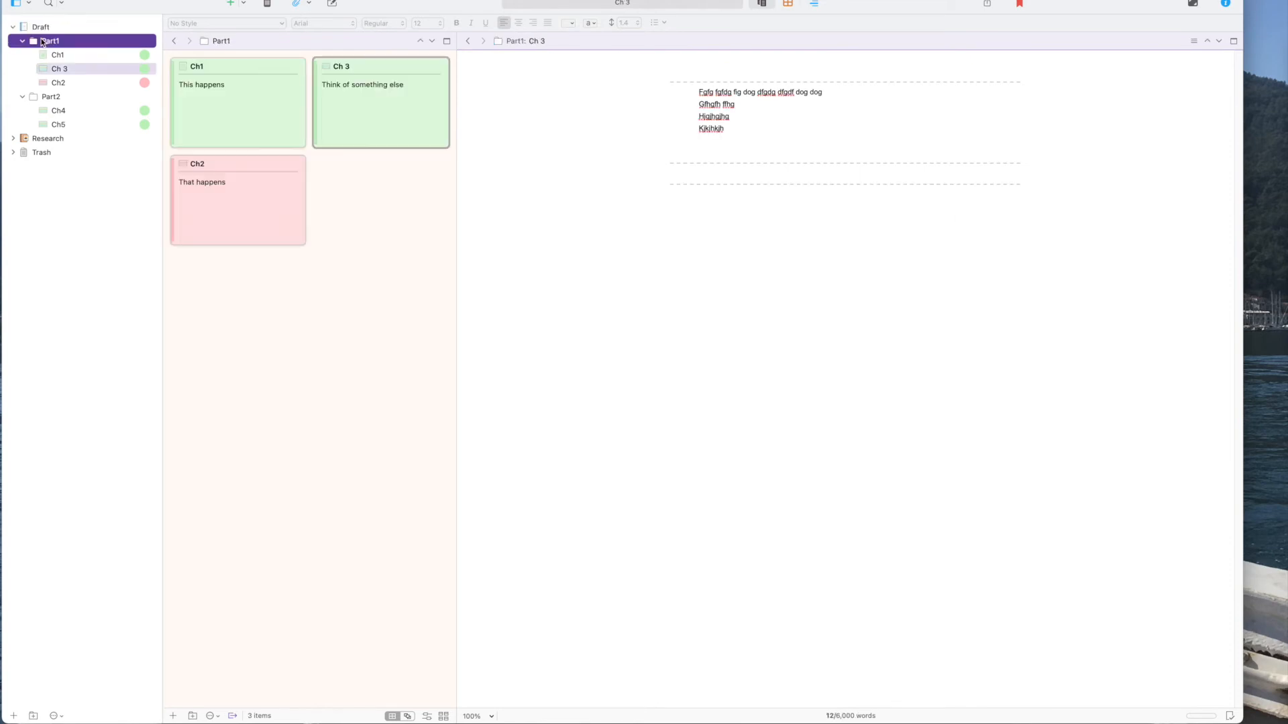
{"action": "left_click", "coordinate": [44, 55]}
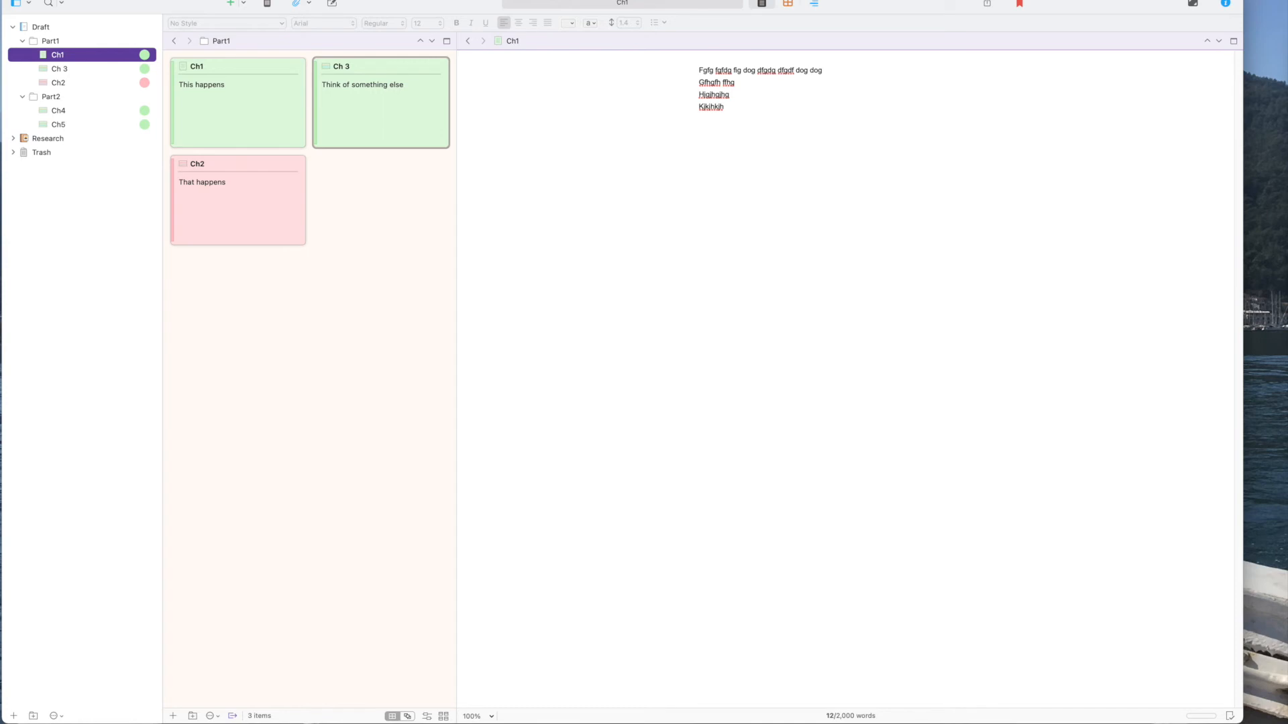
- Examine the available window layouts and the label colors offered for Ch1
{"action": "left_click", "coordinate": [379, 0]}
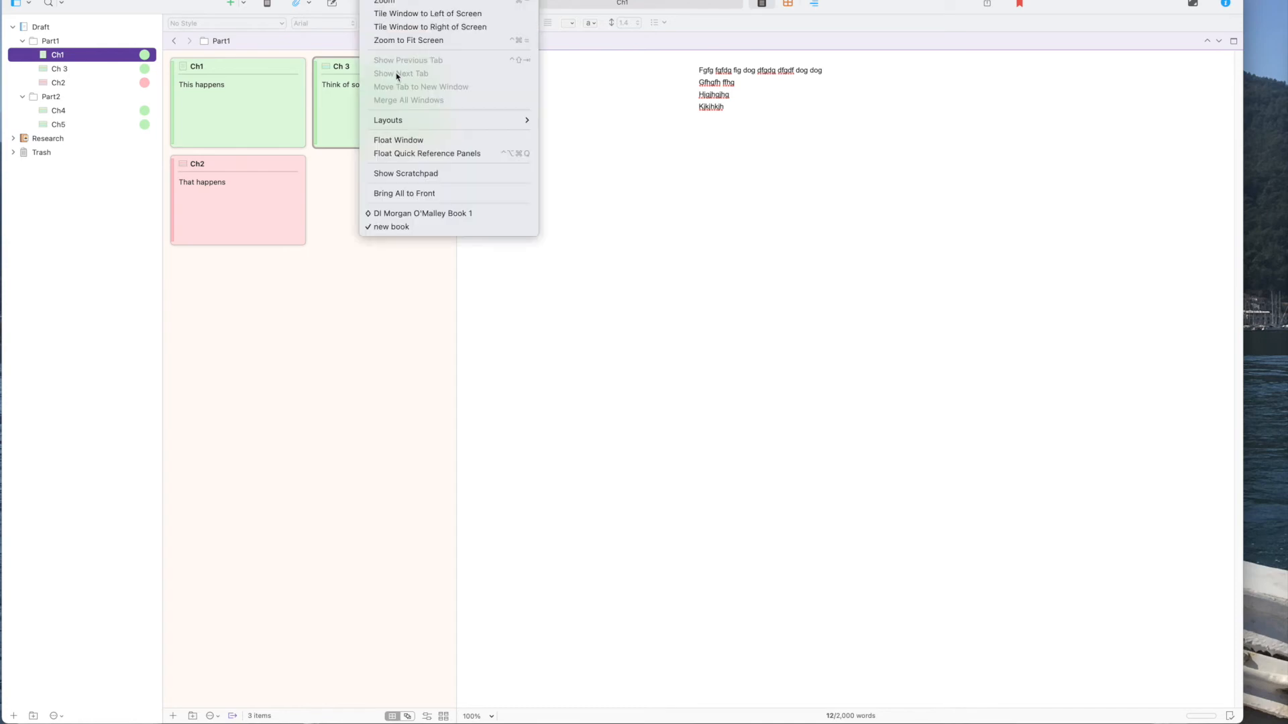
{"action": "mouse_move", "coordinate": [402, 127]}
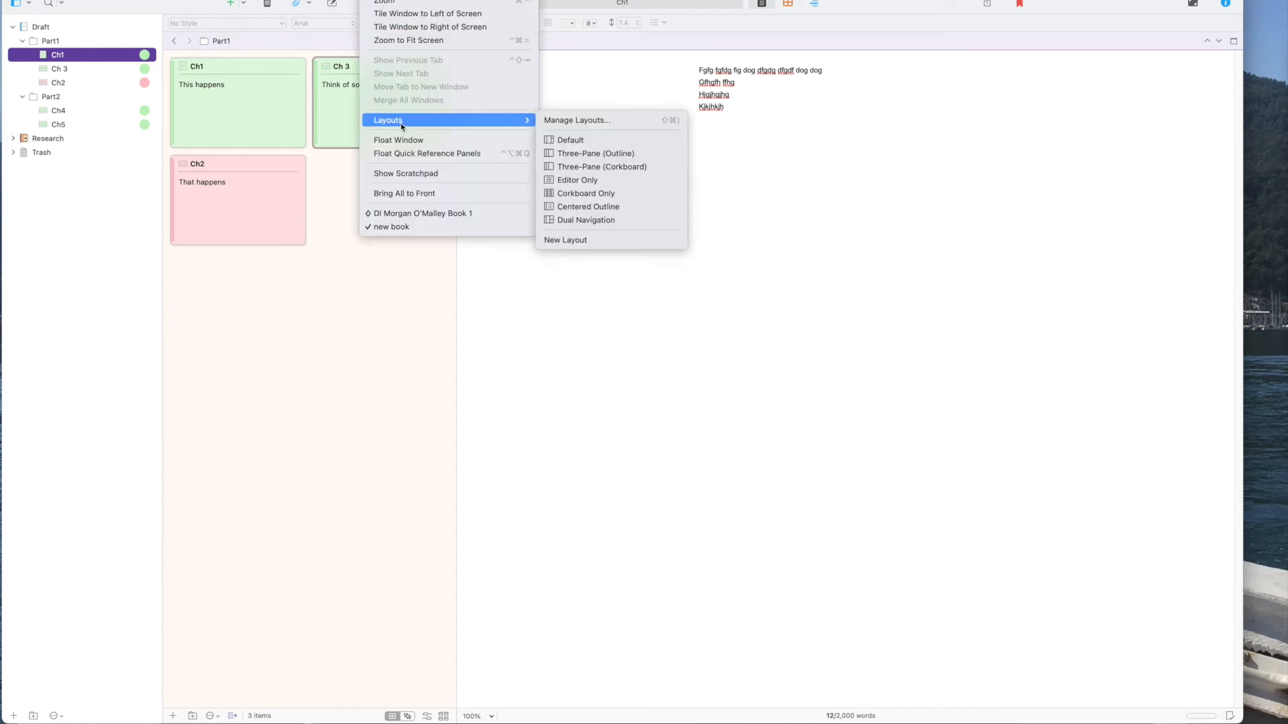
{"action": "left_click", "coordinate": [581, 165]}
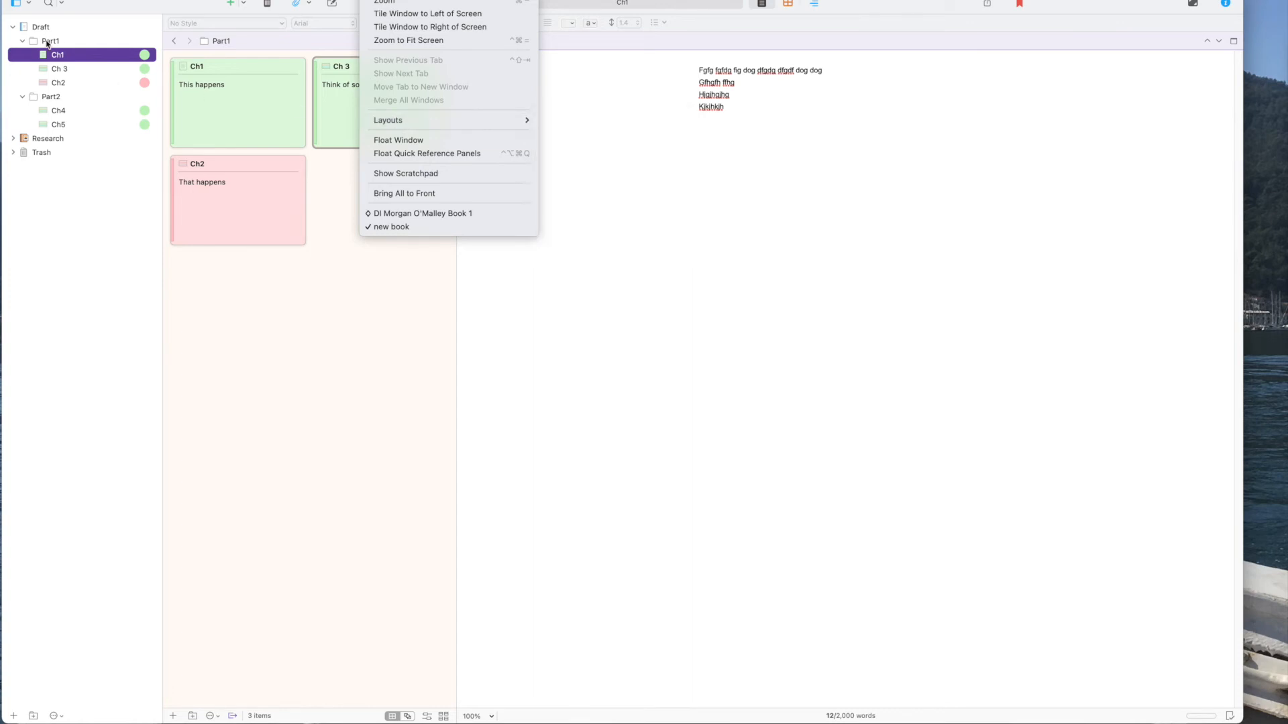
{"action": "left_click", "coordinate": [47, 43]}
{"action": "left_click", "coordinate": [44, 56]}
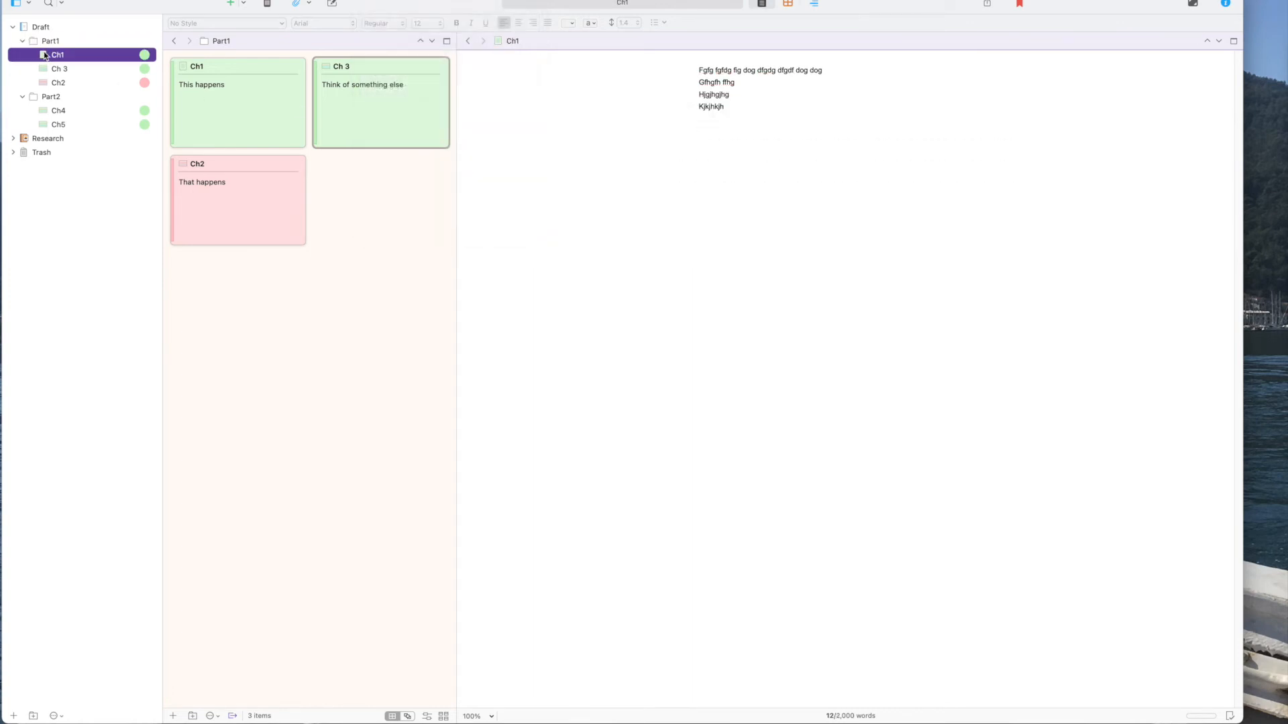
{"action": "right_click", "coordinate": [45, 55]}
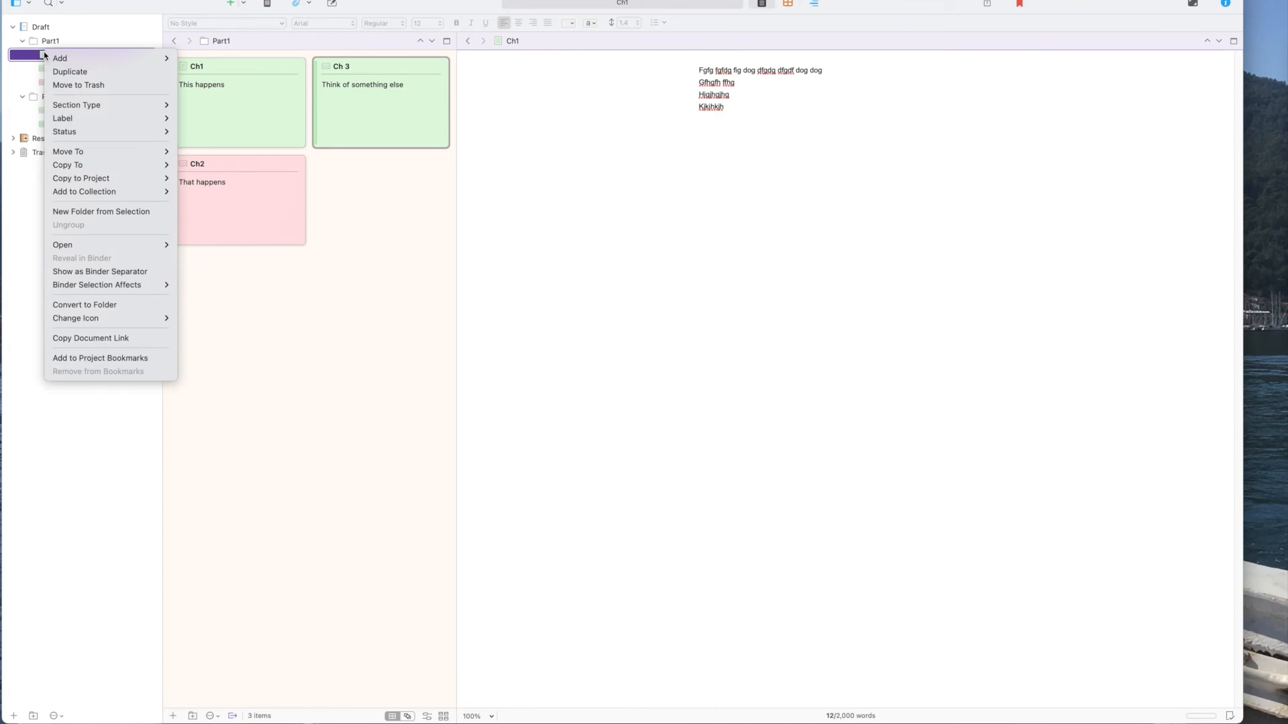
{"action": "mouse_move", "coordinate": [69, 121]}
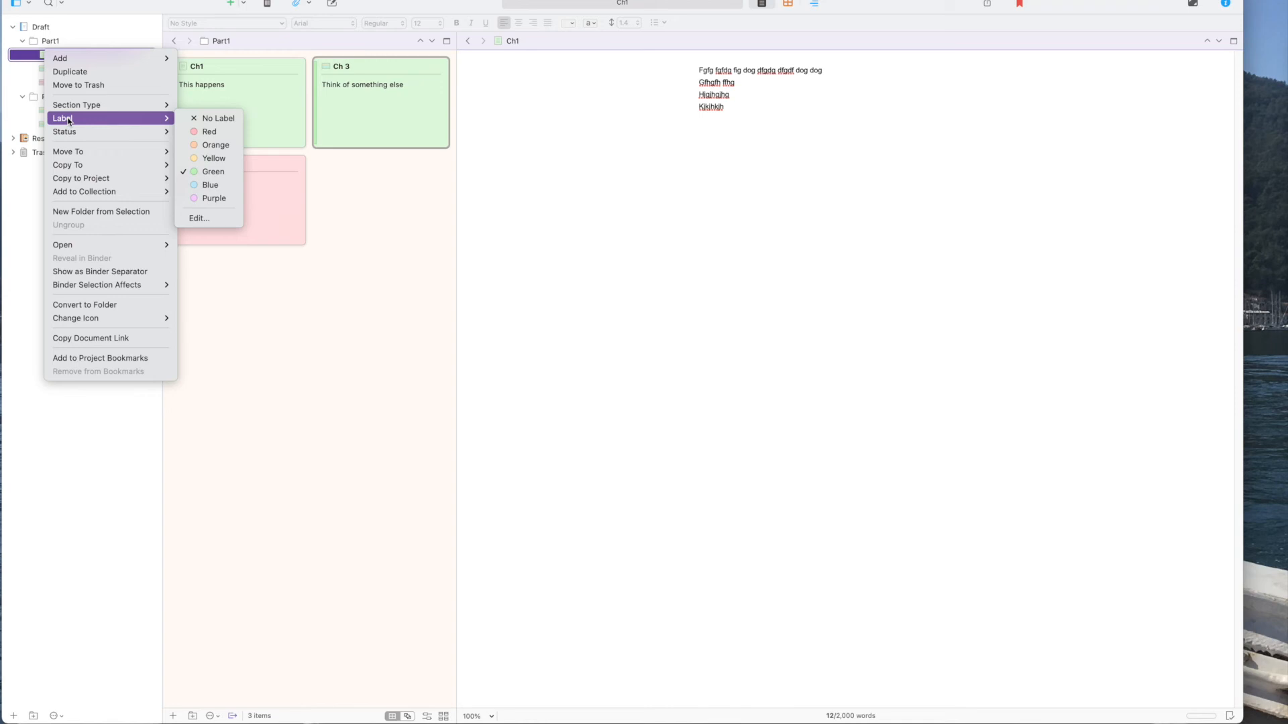
{"action": "left_click", "coordinate": [376, 170]}
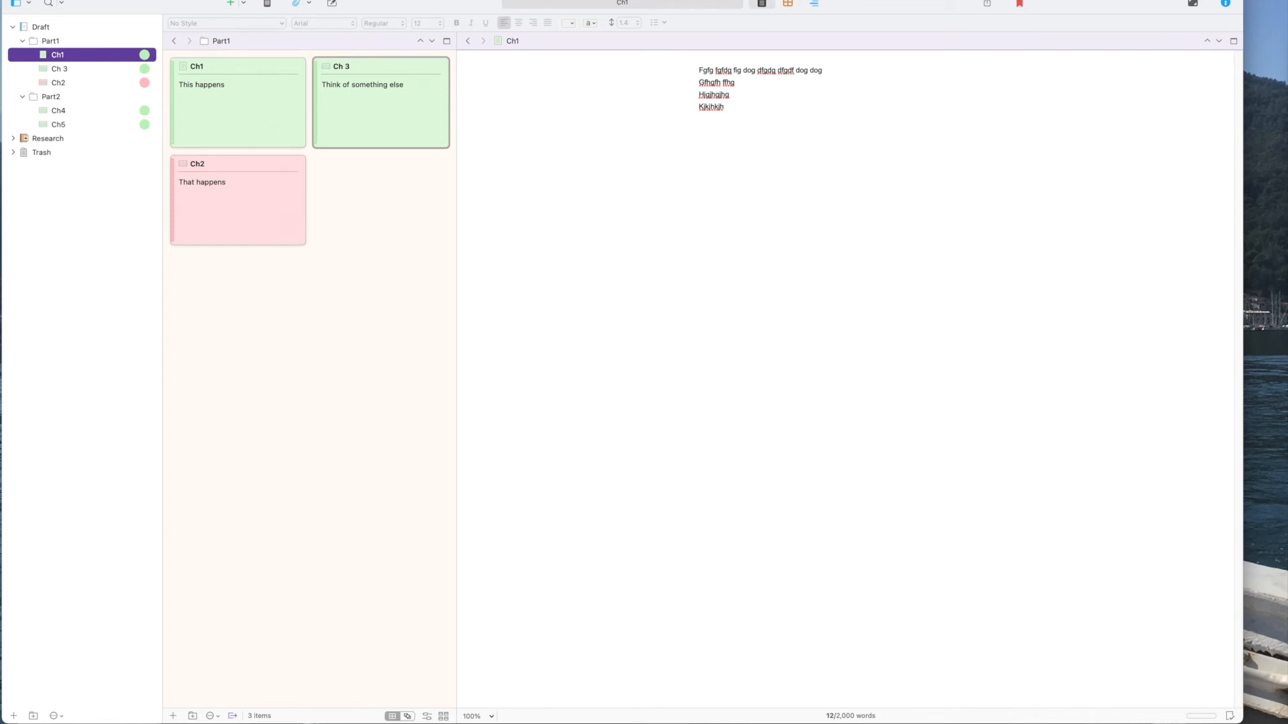
- Examine the corkboard display options and the list and style formatting options for the Ch1 text
{"action": "left_click", "coordinate": [169, 0]}
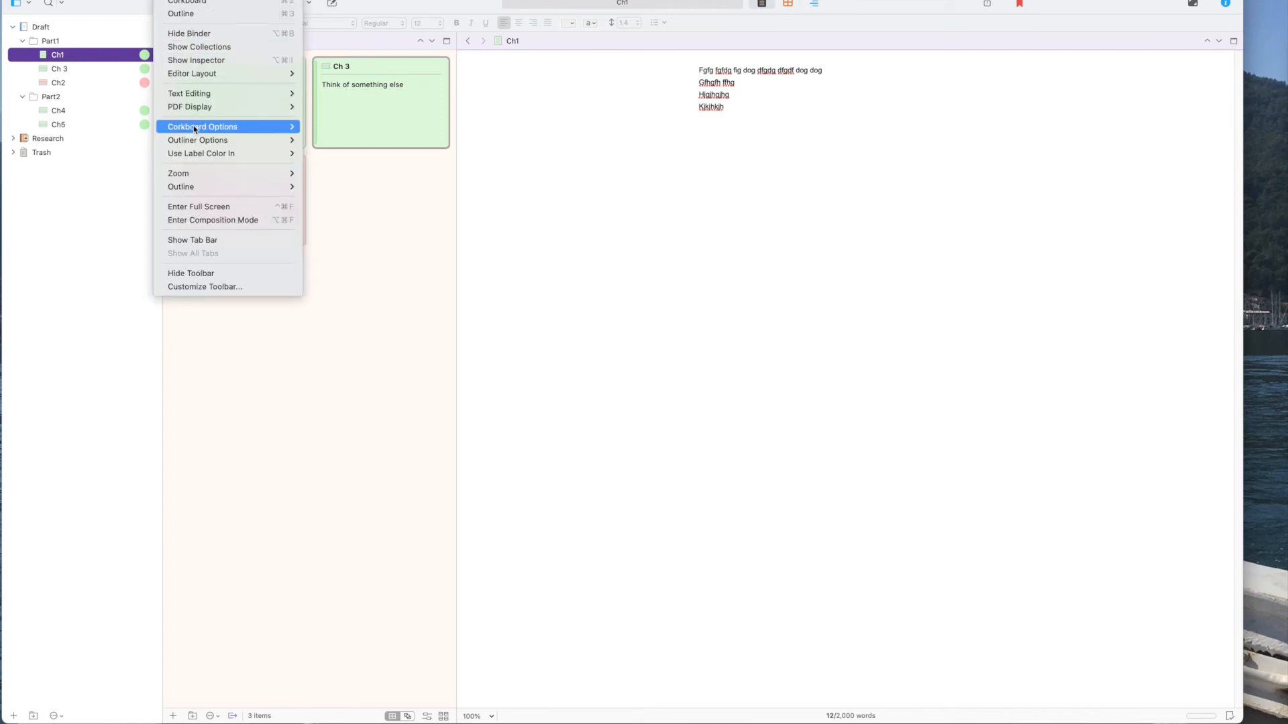
{"action": "mouse_move", "coordinate": [194, 127]}
{"action": "mouse_move", "coordinate": [330, 124]}
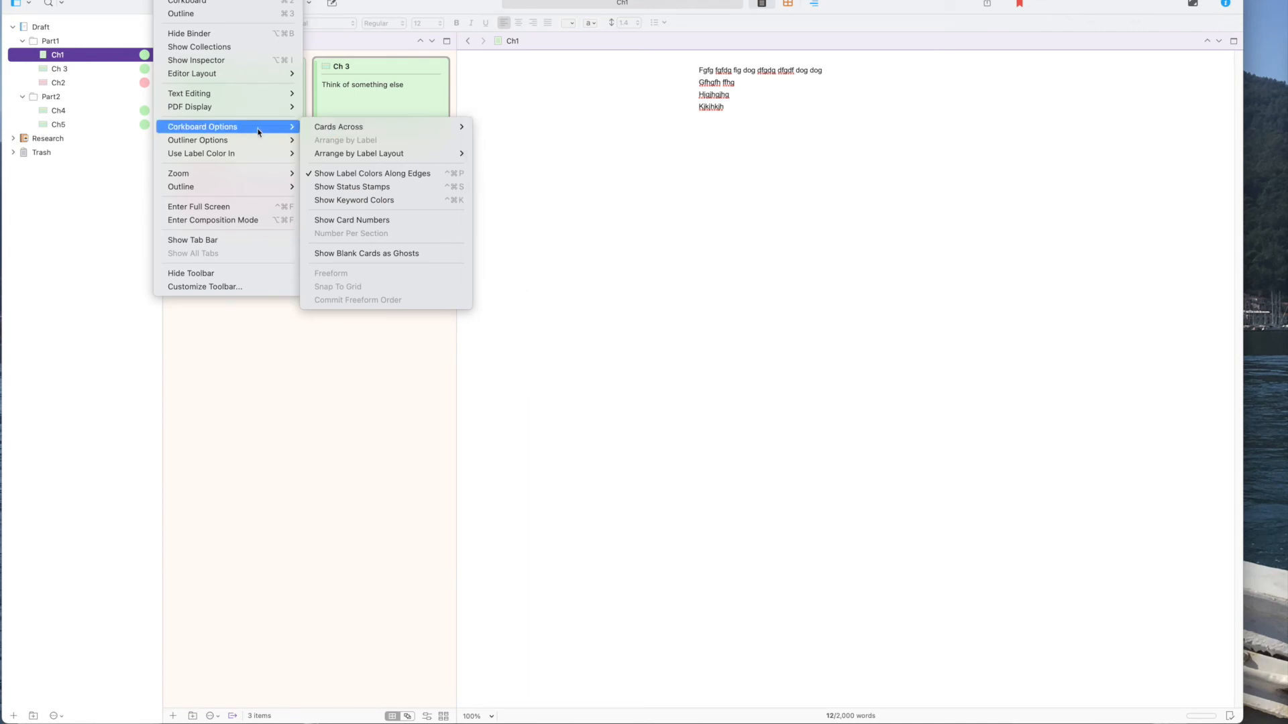
{"action": "left_click", "coordinate": [659, 129]}
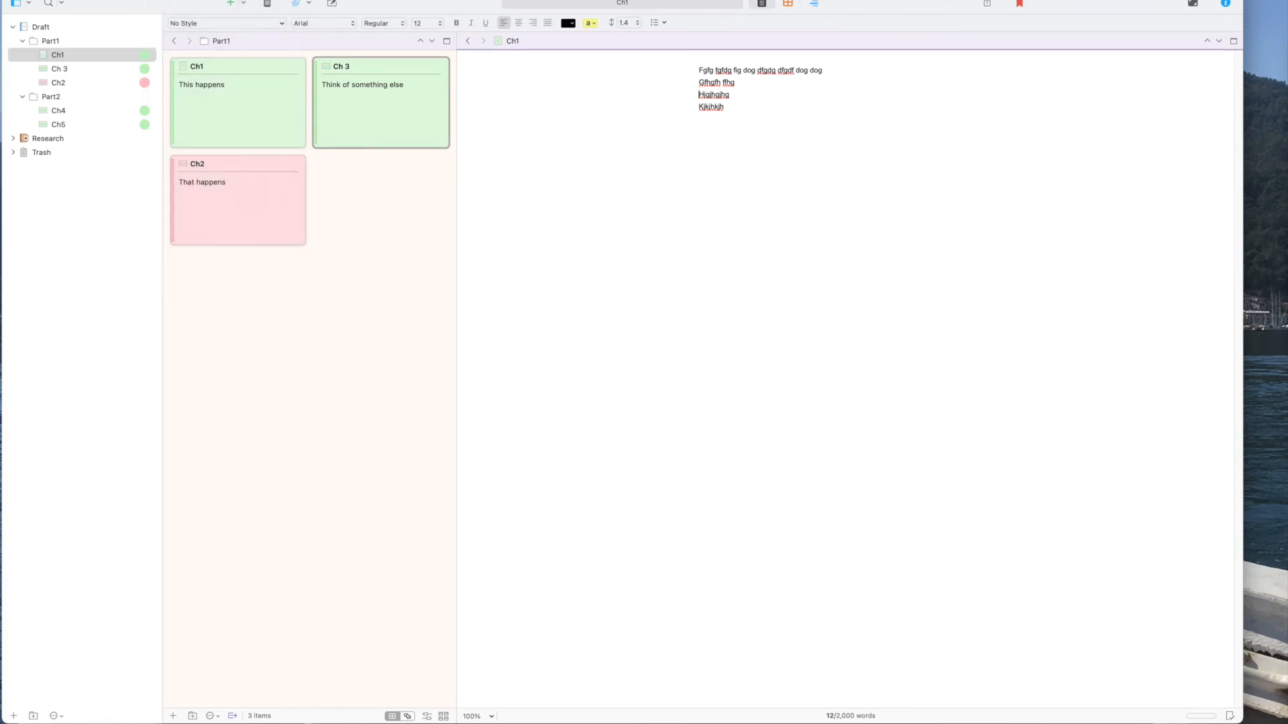
{"action": "left_click", "coordinate": [346, 0]}
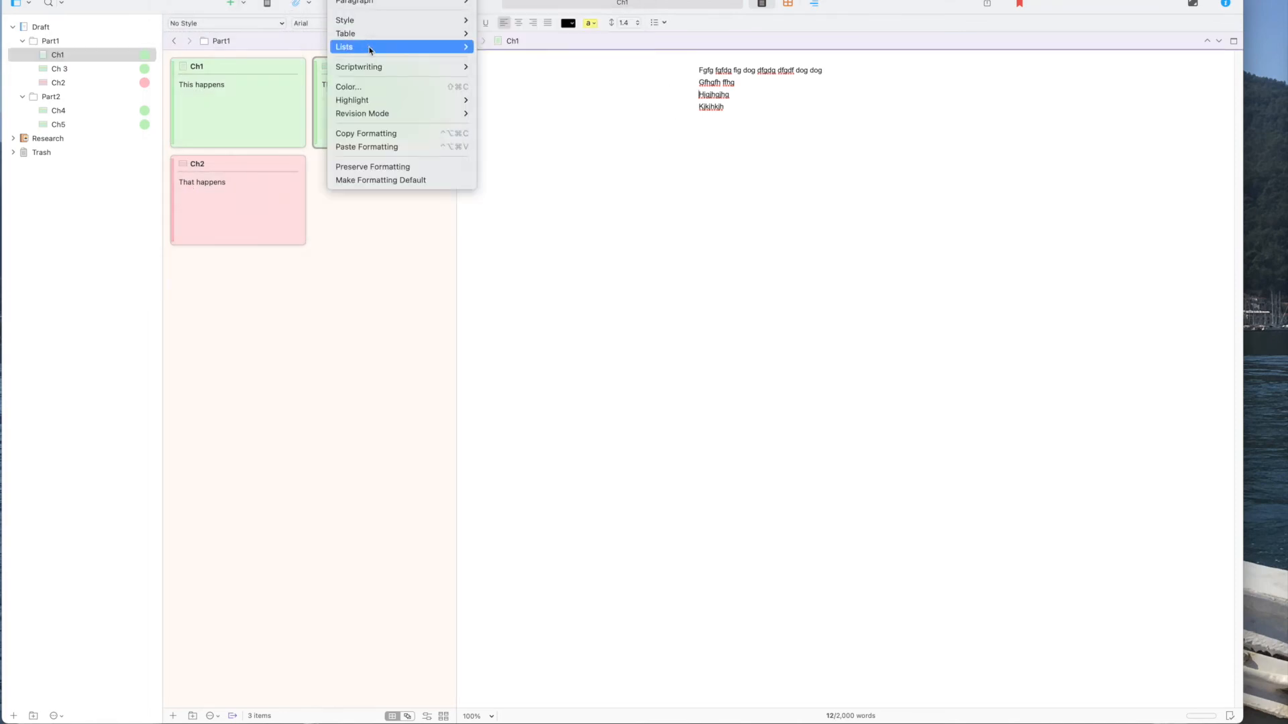
{"action": "mouse_move", "coordinate": [369, 51]}
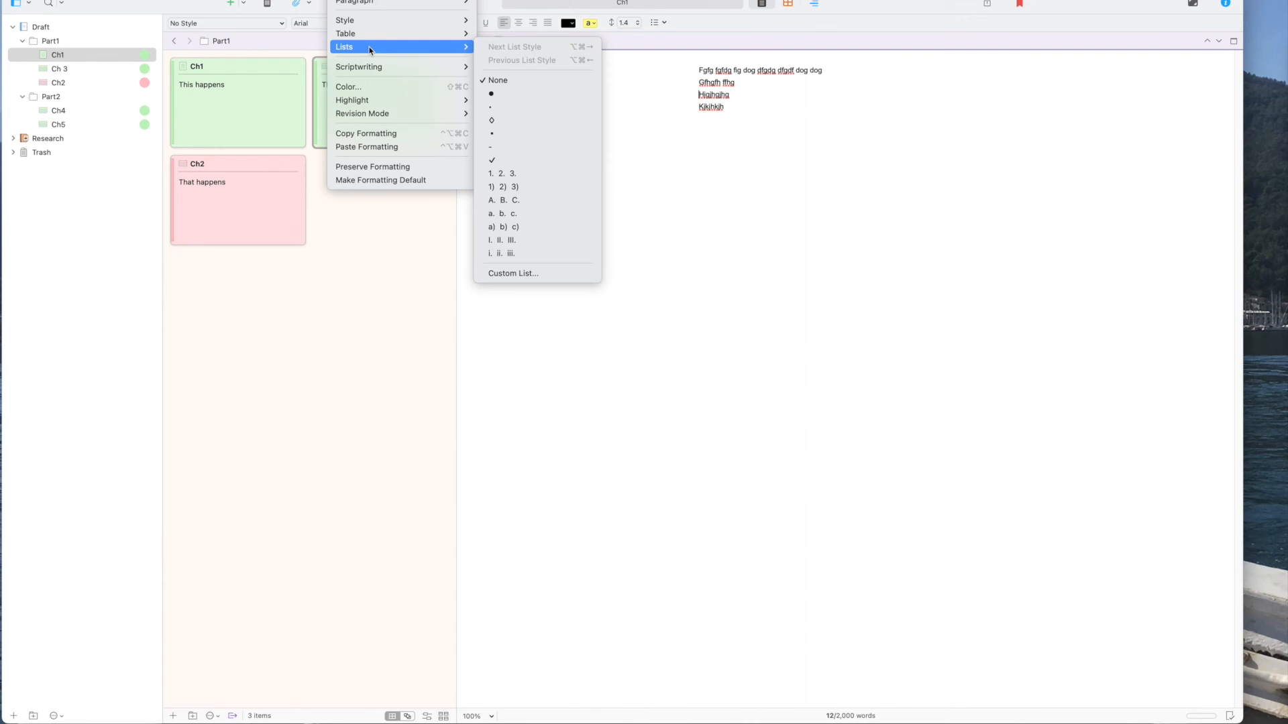
{"action": "mouse_move", "coordinate": [368, 18]}
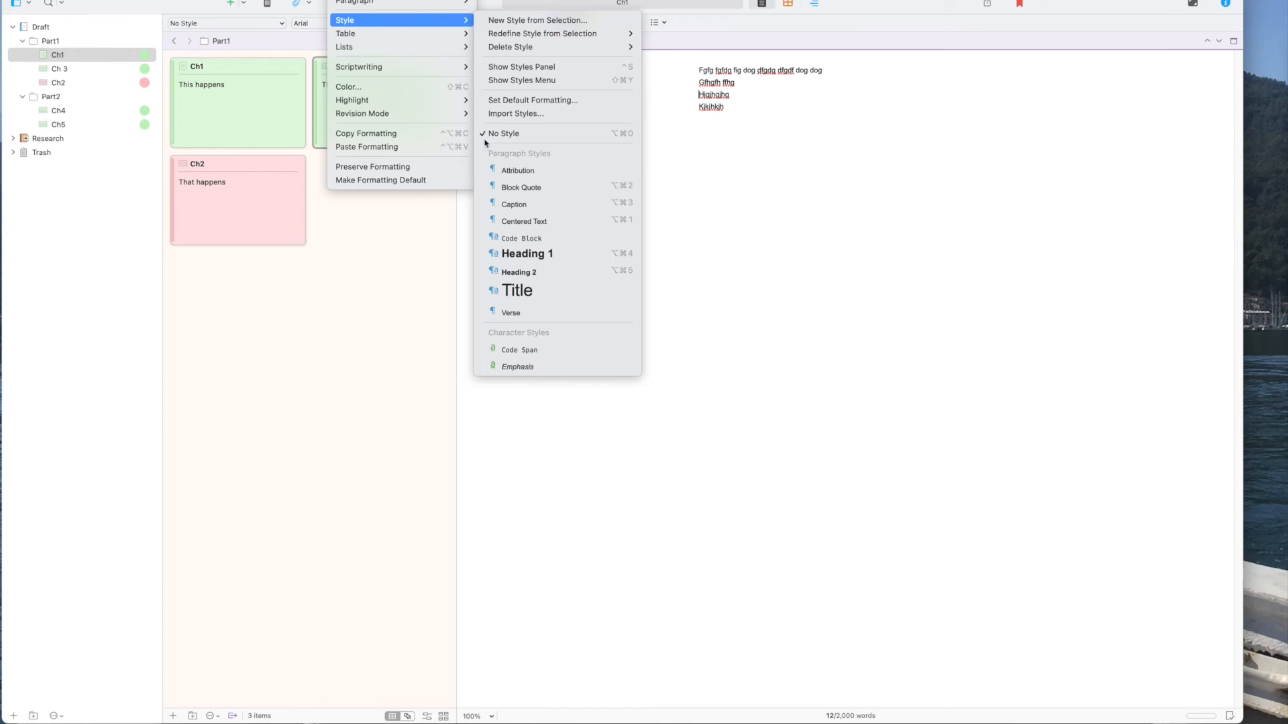
{"action": "left_click", "coordinate": [676, 124]}
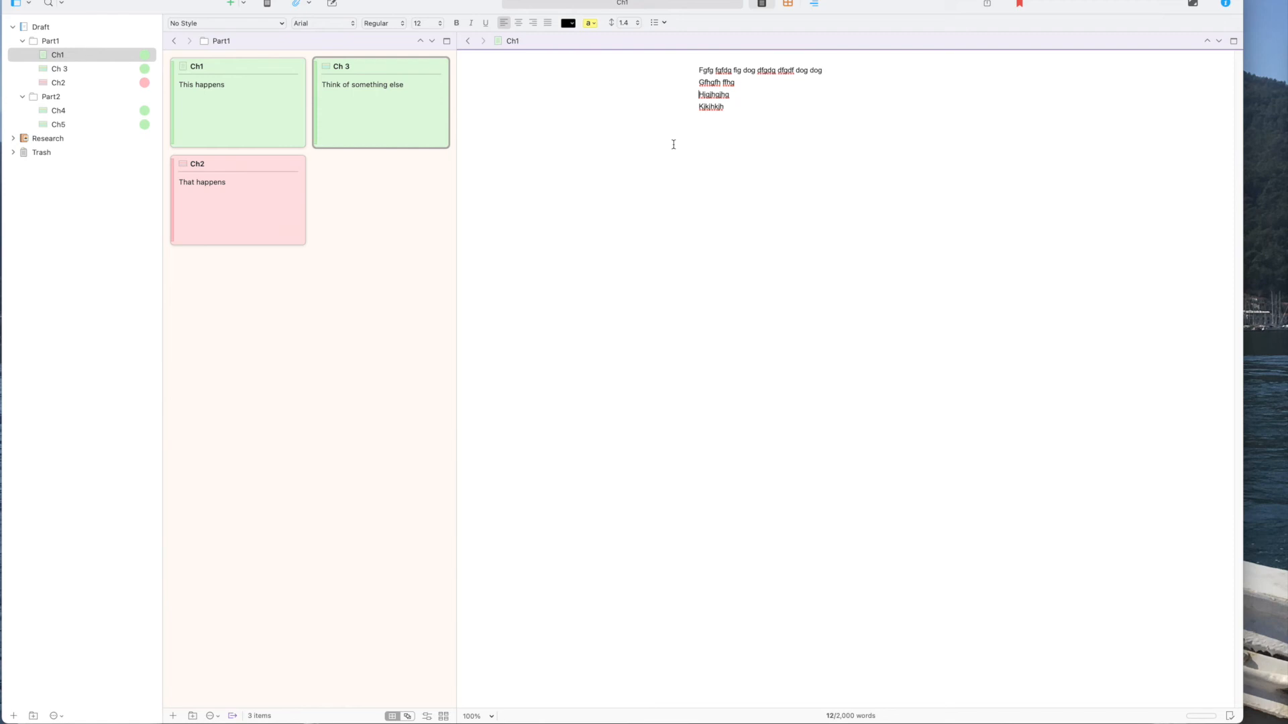
- Switch the main editor back to outline view and show the Part1 folder's chapters in it
{"action": "left_click", "coordinate": [161, 0]}
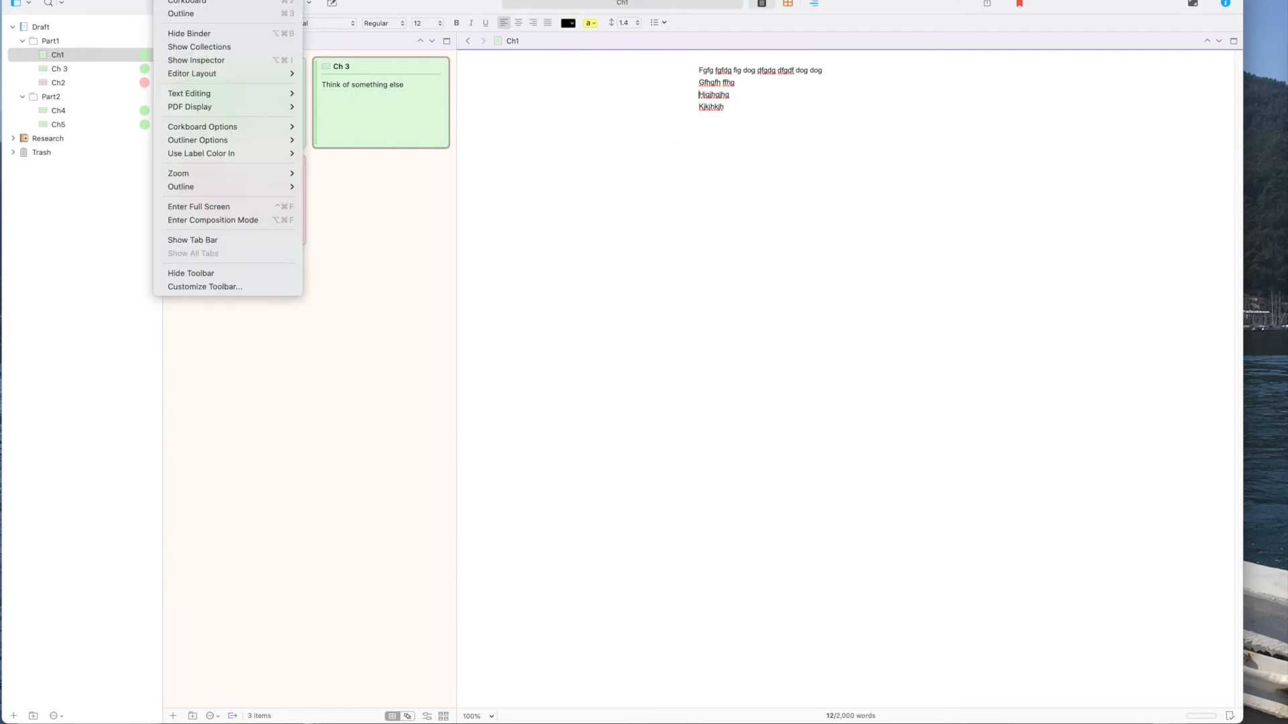
{"action": "left_click", "coordinate": [177, 16]}
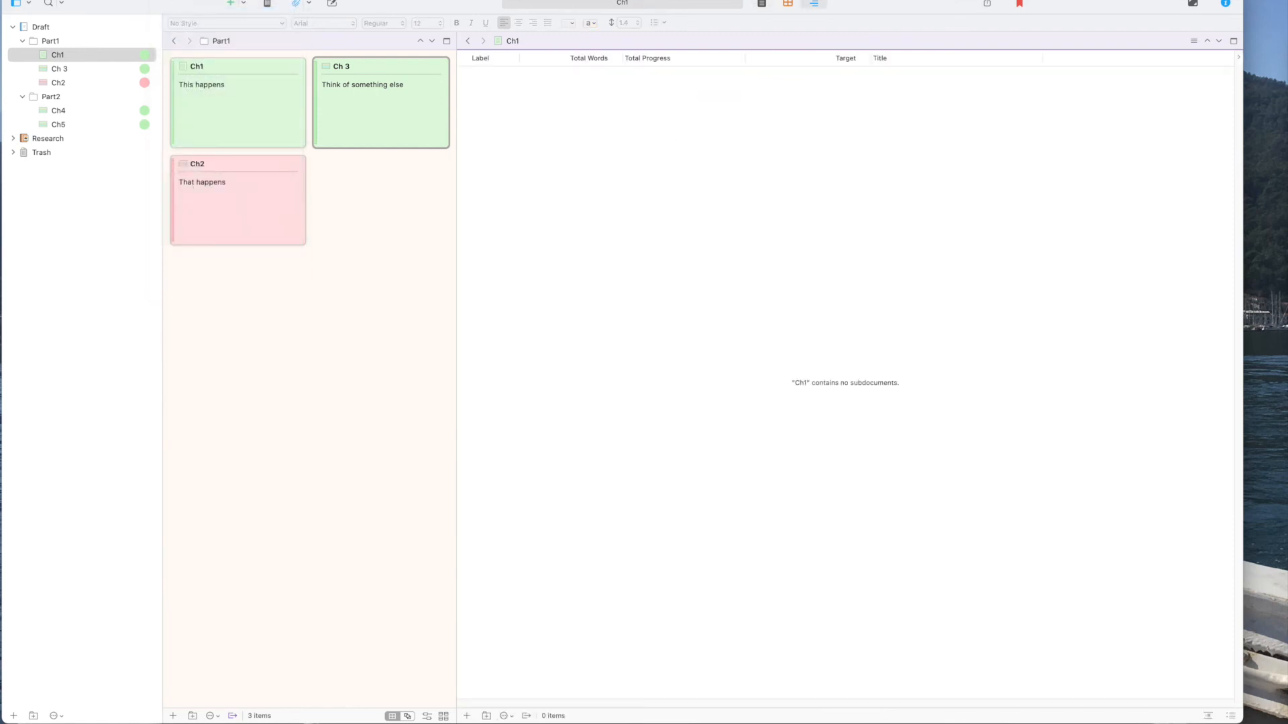
{"action": "left_click", "coordinate": [162, 0]}
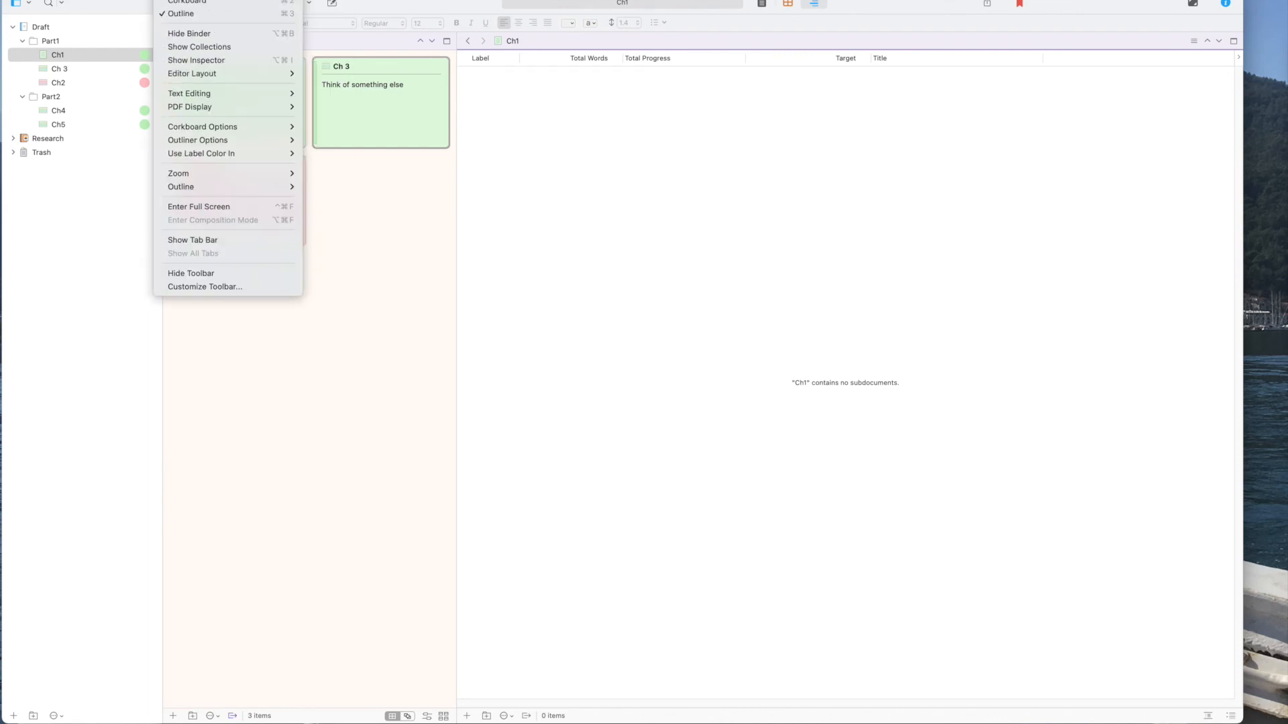
{"action": "left_click", "coordinate": [648, 101]}
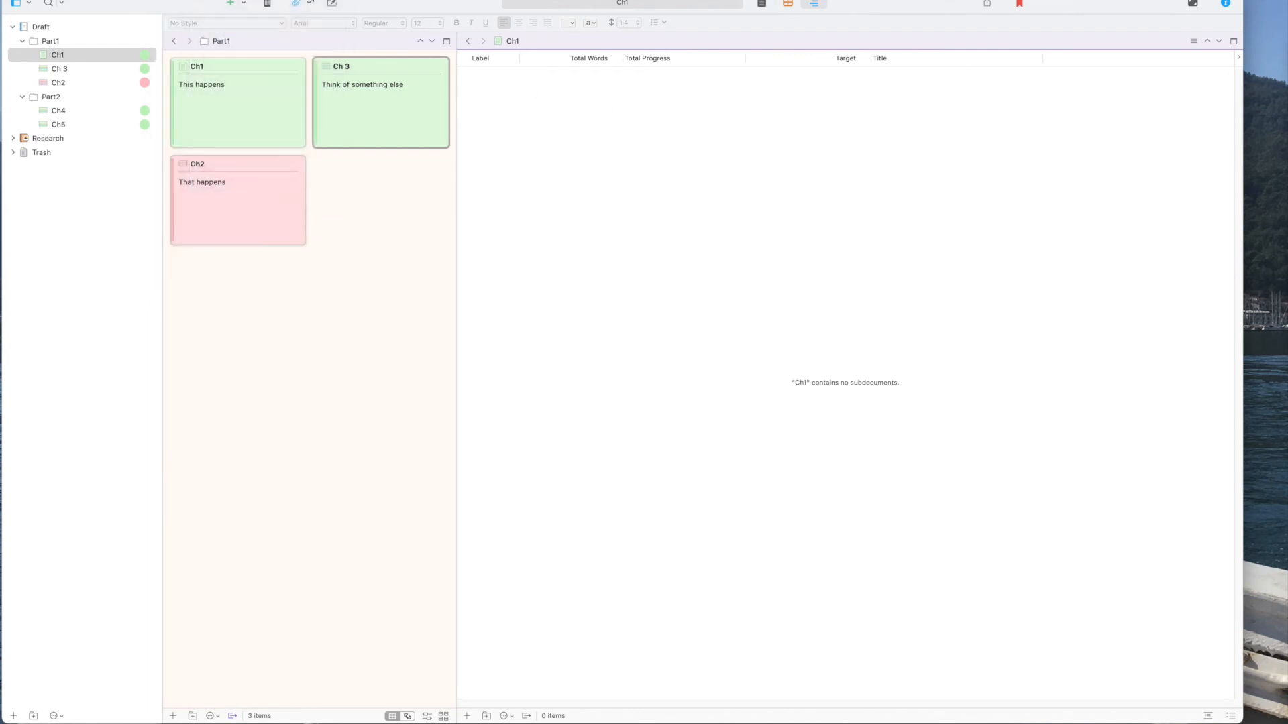
{"action": "left_click", "coordinate": [162, 0]}
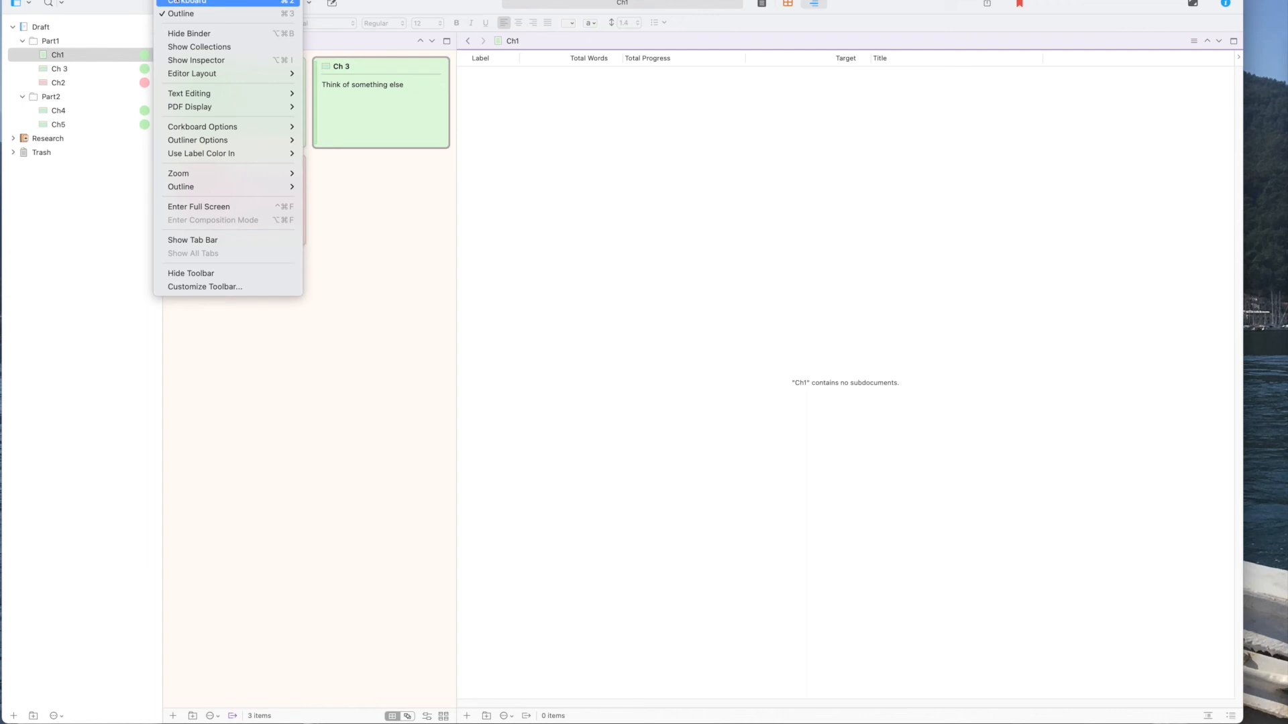
{"action": "left_click", "coordinate": [43, 32]}
{"action": "left_click", "coordinate": [41, 28]}
{"action": "left_click", "coordinate": [46, 40]}
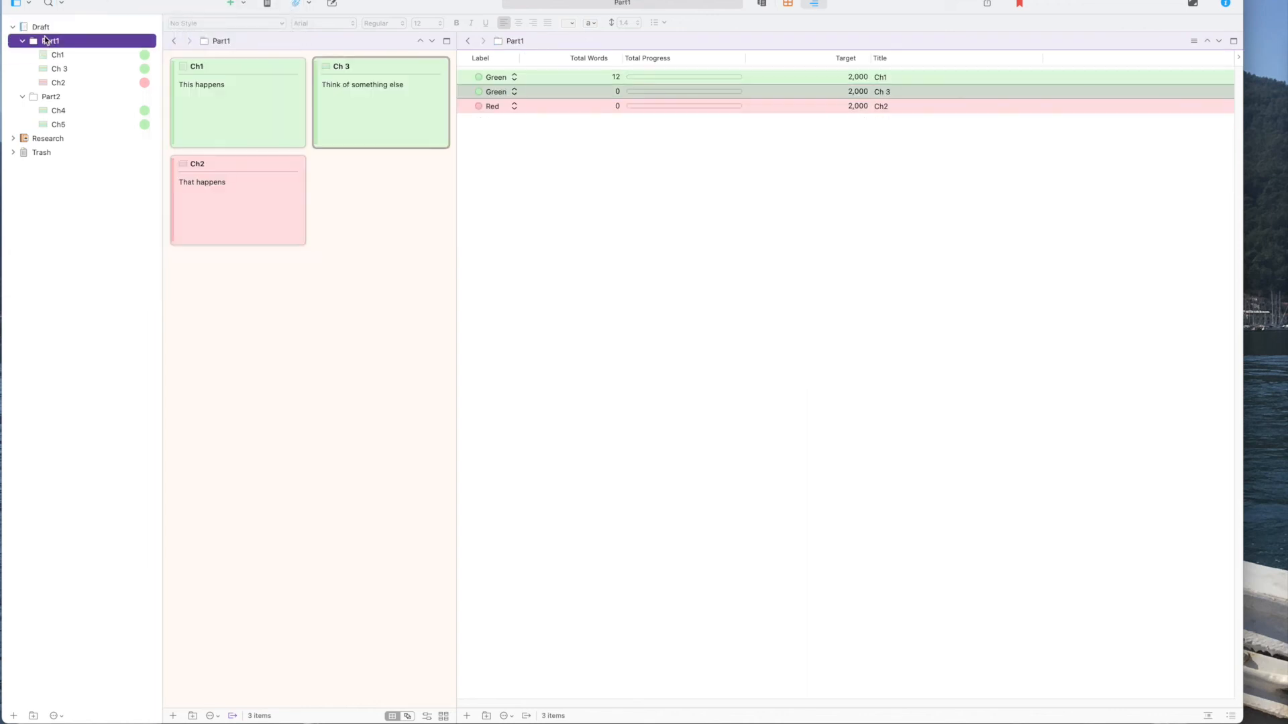
{"action": "left_click", "coordinate": [560, 137]}
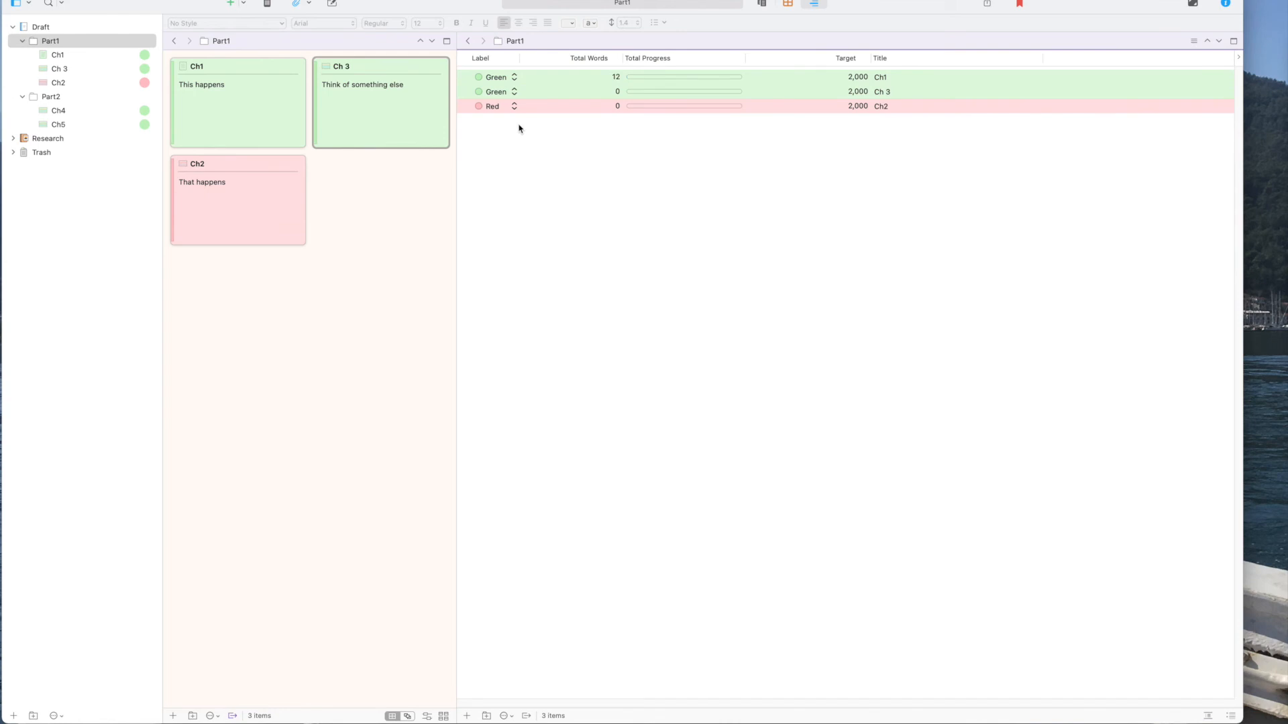
- Switch the main editor from outline to combined document text and show the whole Draft in it
{"action": "left_click", "coordinate": [168, 0]}
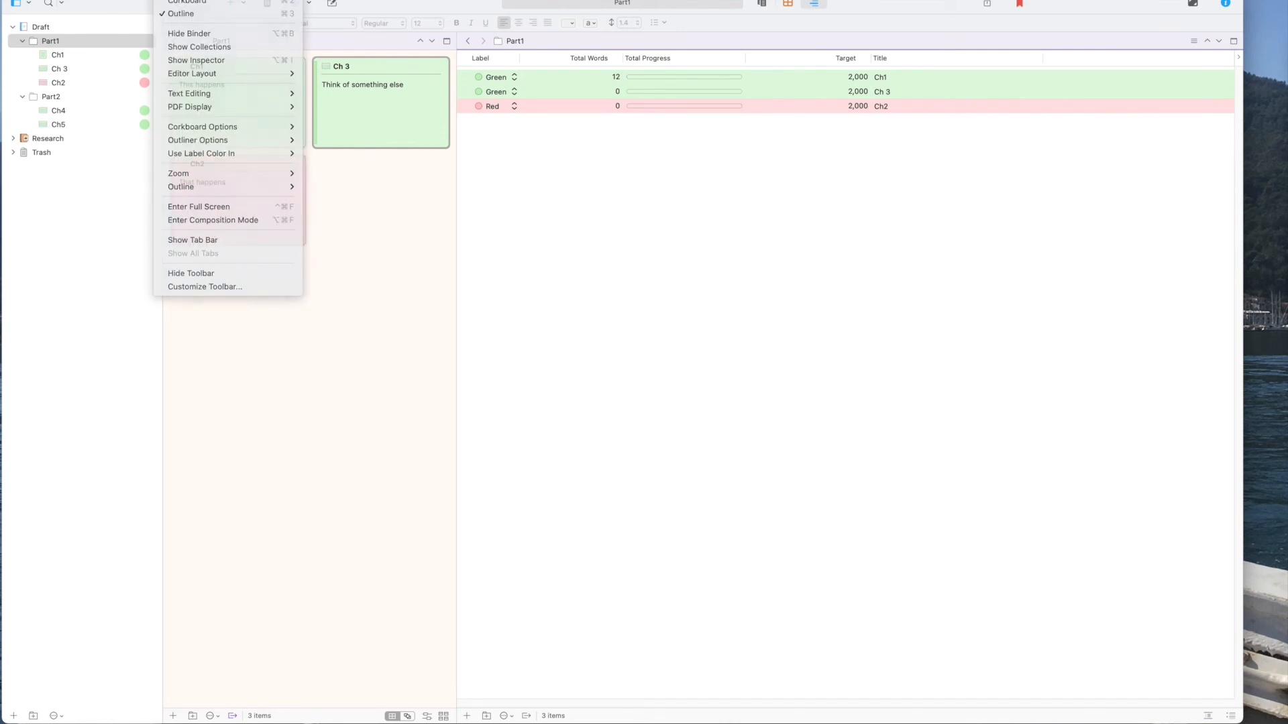
{"action": "left_click", "coordinate": [189, 0]}
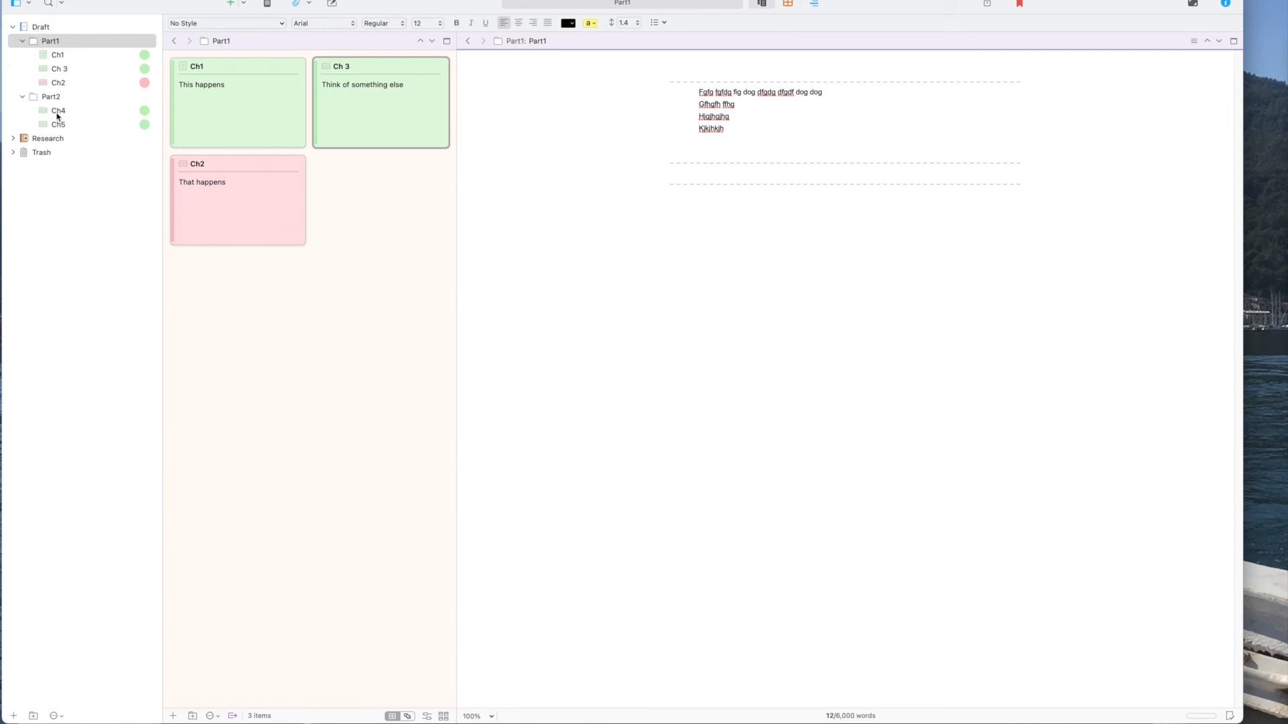
{"action": "left_click", "coordinate": [40, 28]}
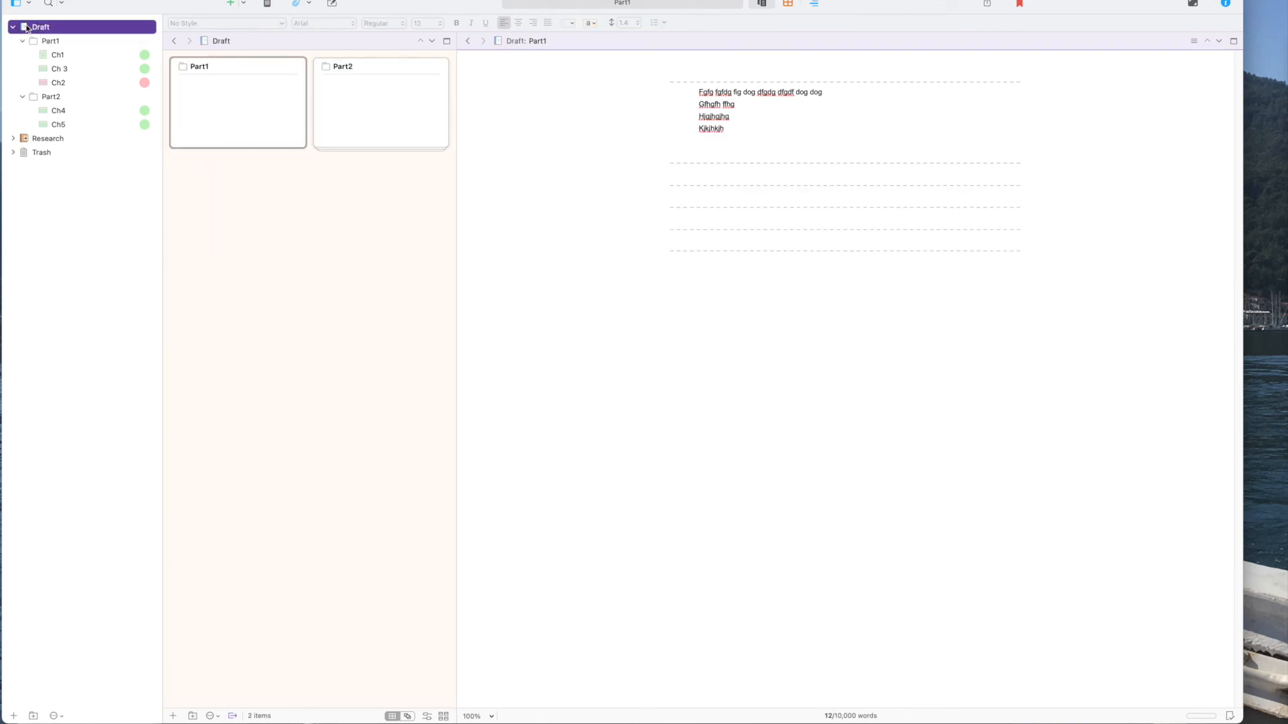
{"action": "left_click", "coordinate": [42, 28]}
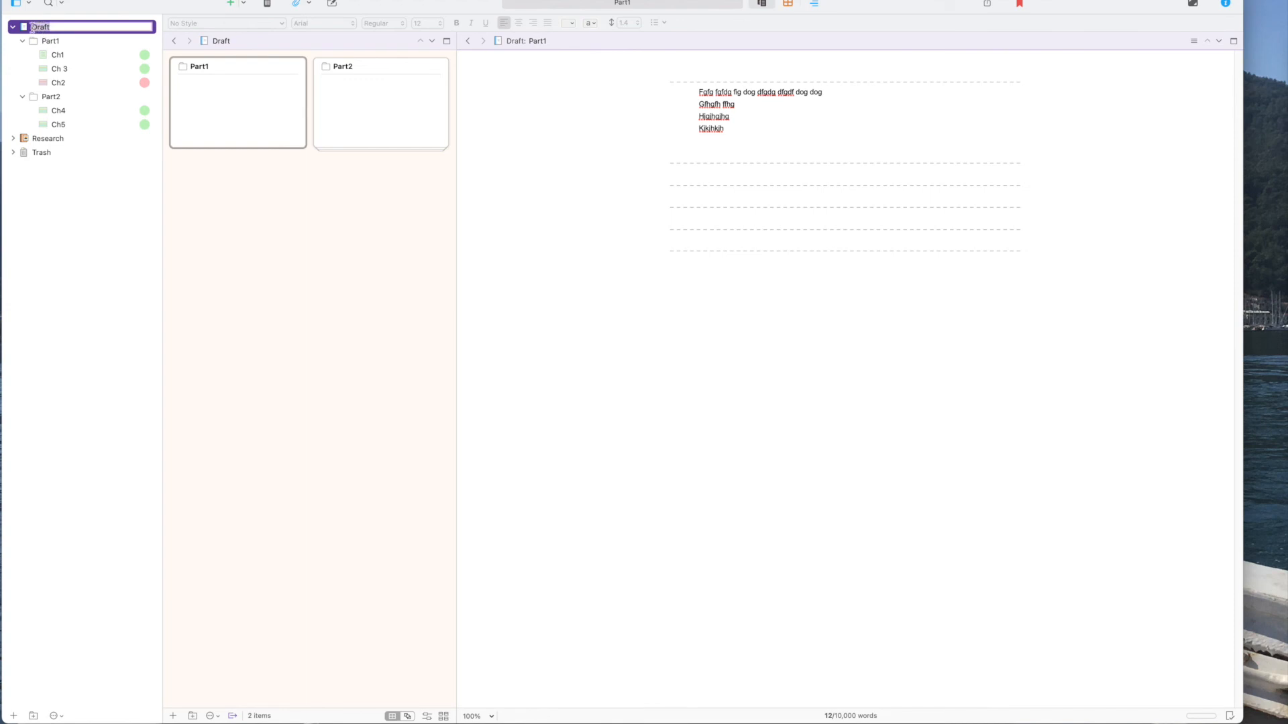
- Compare the combined text and corkboard cards of Part1 and Part2 with their individual chapters, finishing on Ch2
{"action": "left_click", "coordinate": [49, 41]}
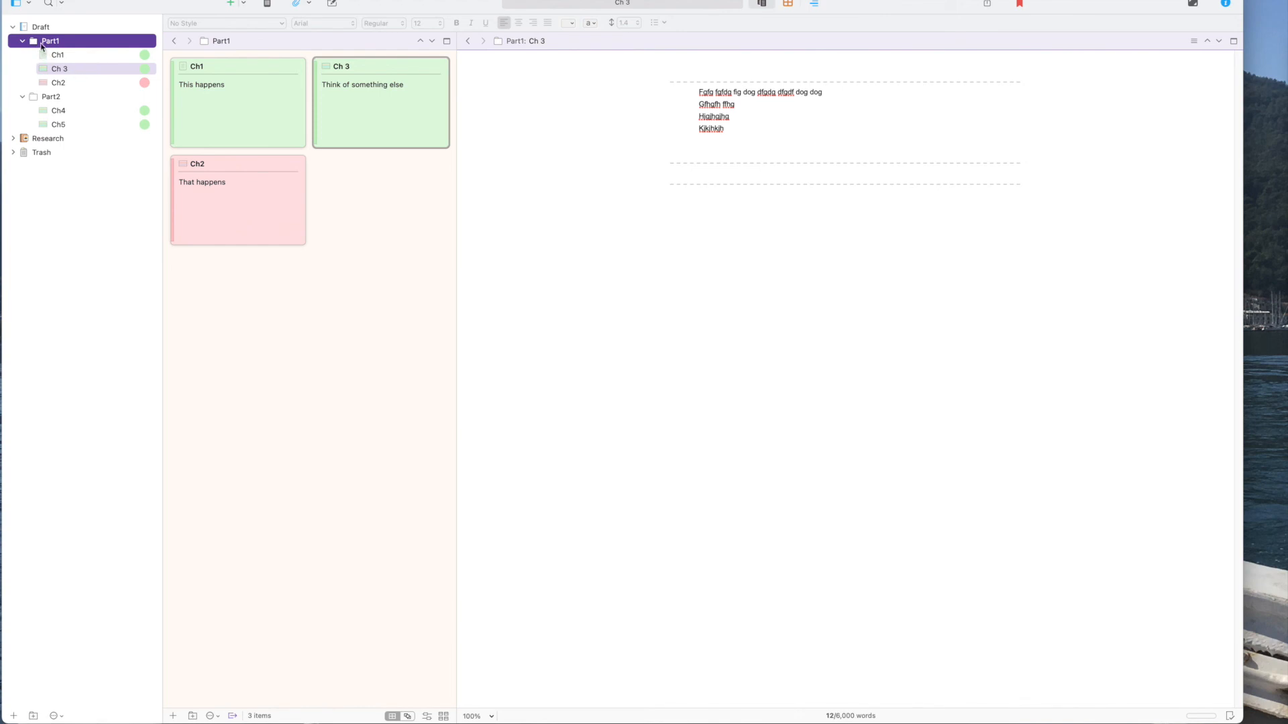
{"action": "left_click", "coordinate": [44, 55]}
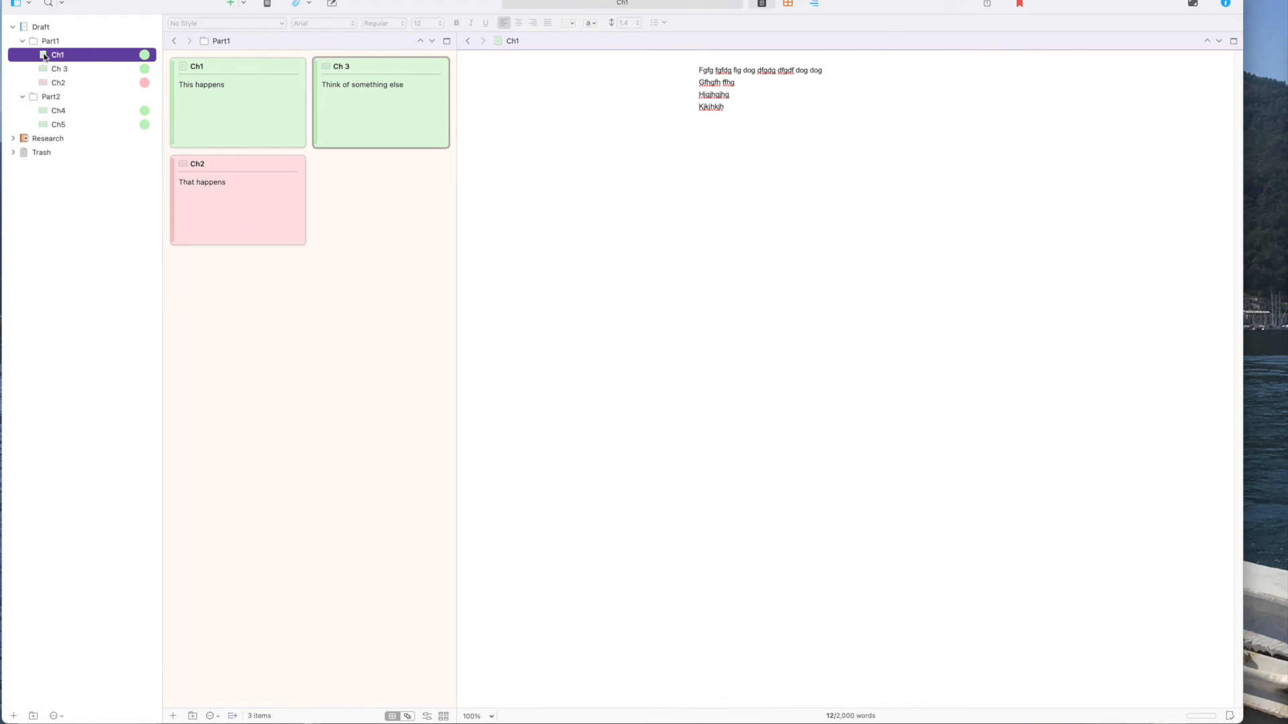
{"action": "left_click", "coordinate": [46, 127]}
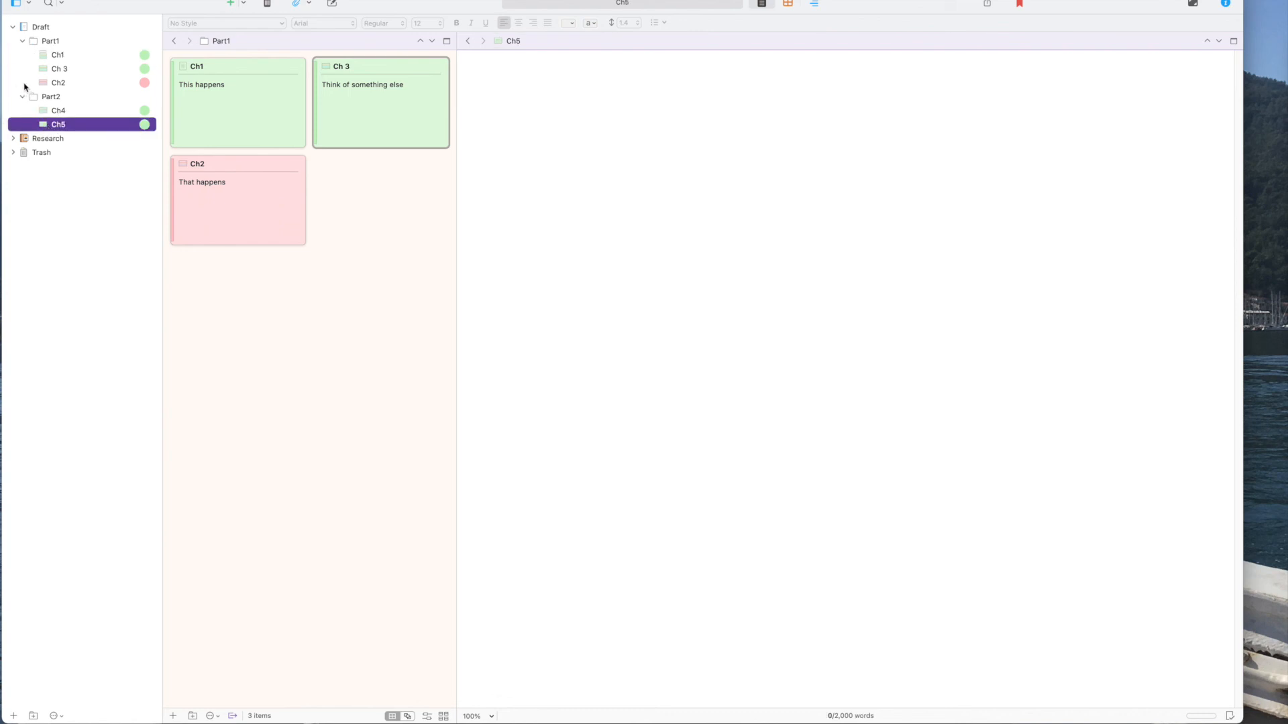
{"action": "left_click", "coordinate": [42, 98]}
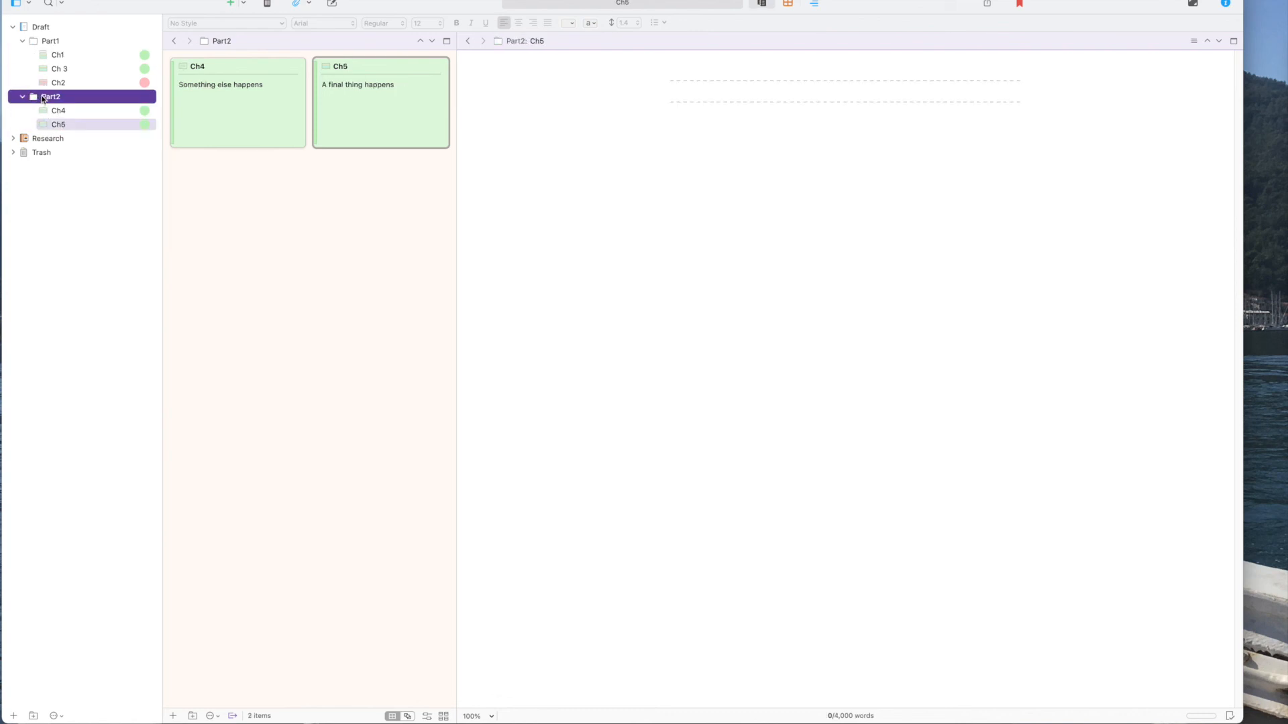
{"action": "left_click", "coordinate": [48, 127]}
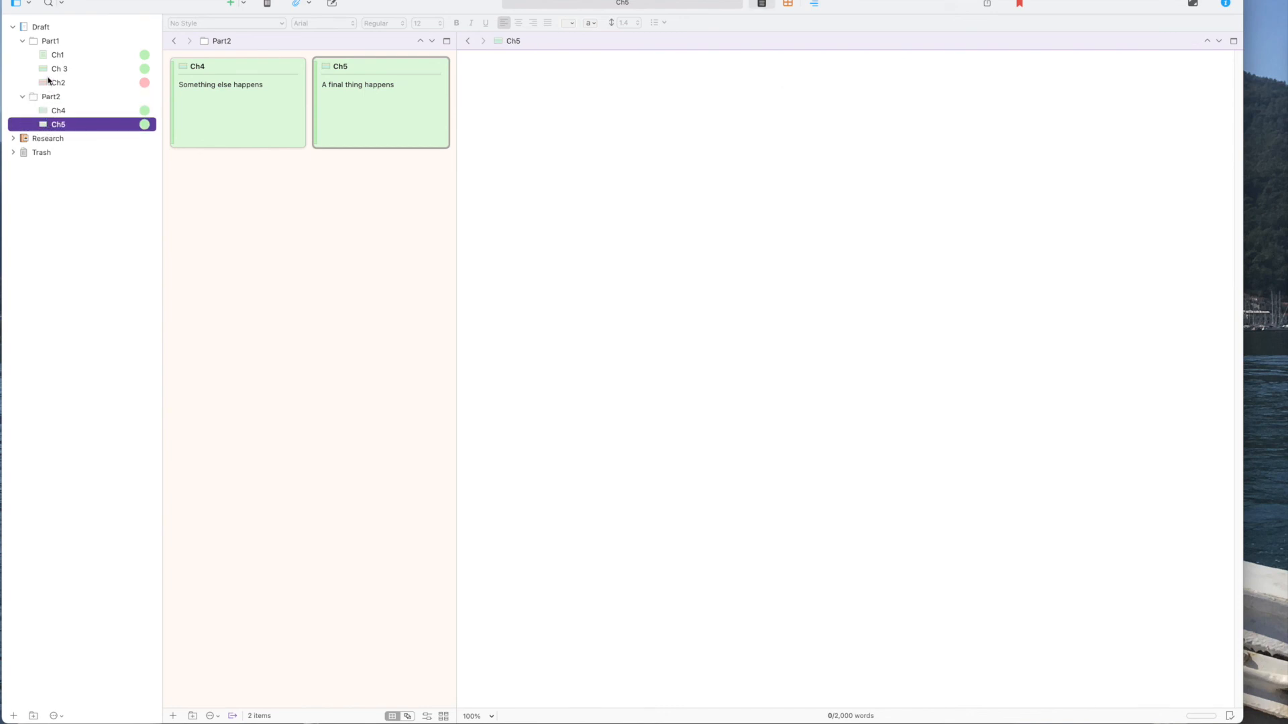
{"action": "left_click", "coordinate": [48, 44]}
{"action": "left_click", "coordinate": [43, 100]}
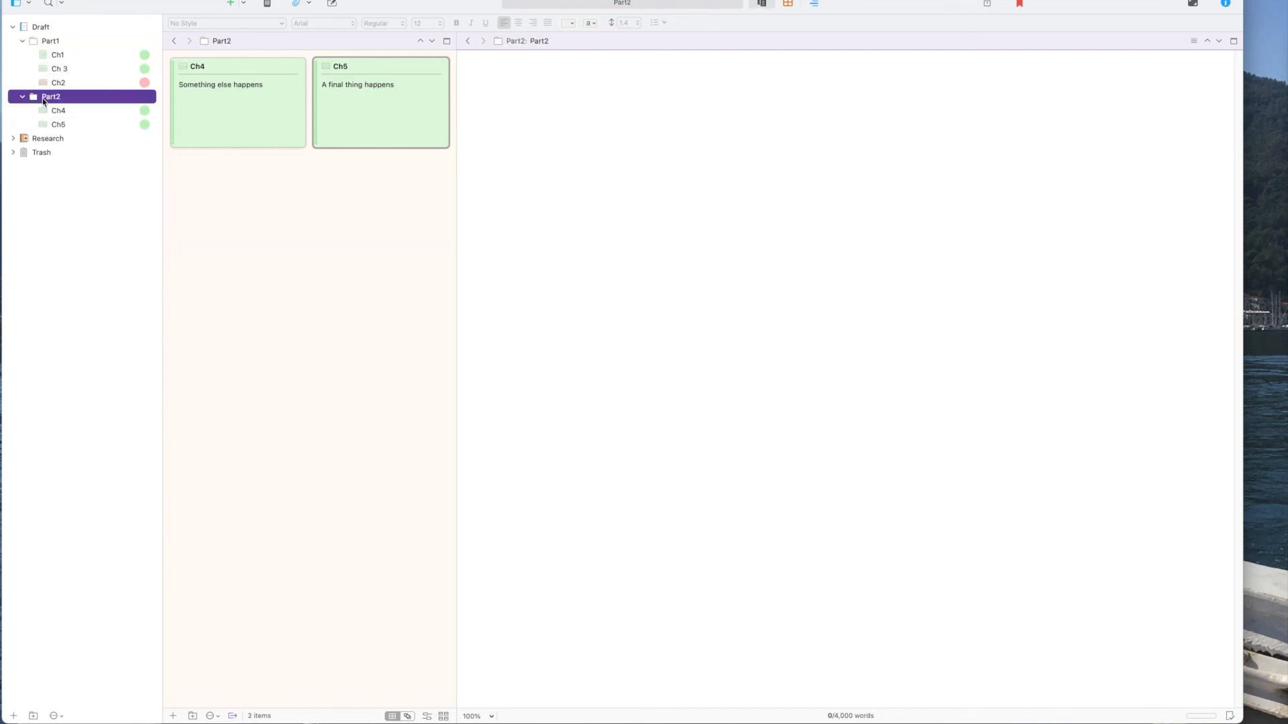
{"action": "left_click", "coordinate": [47, 42]}
{"action": "left_click", "coordinate": [48, 57]}
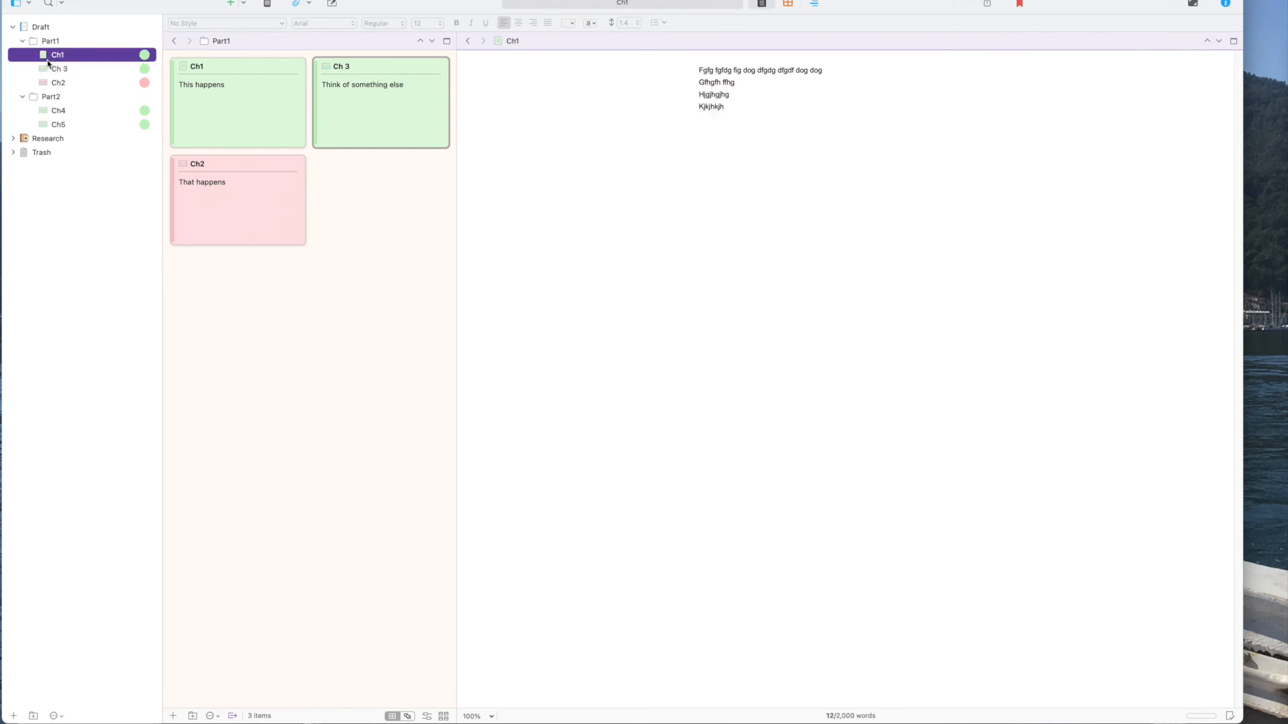
{"action": "left_click", "coordinate": [48, 68]}
{"action": "left_click", "coordinate": [46, 79]}
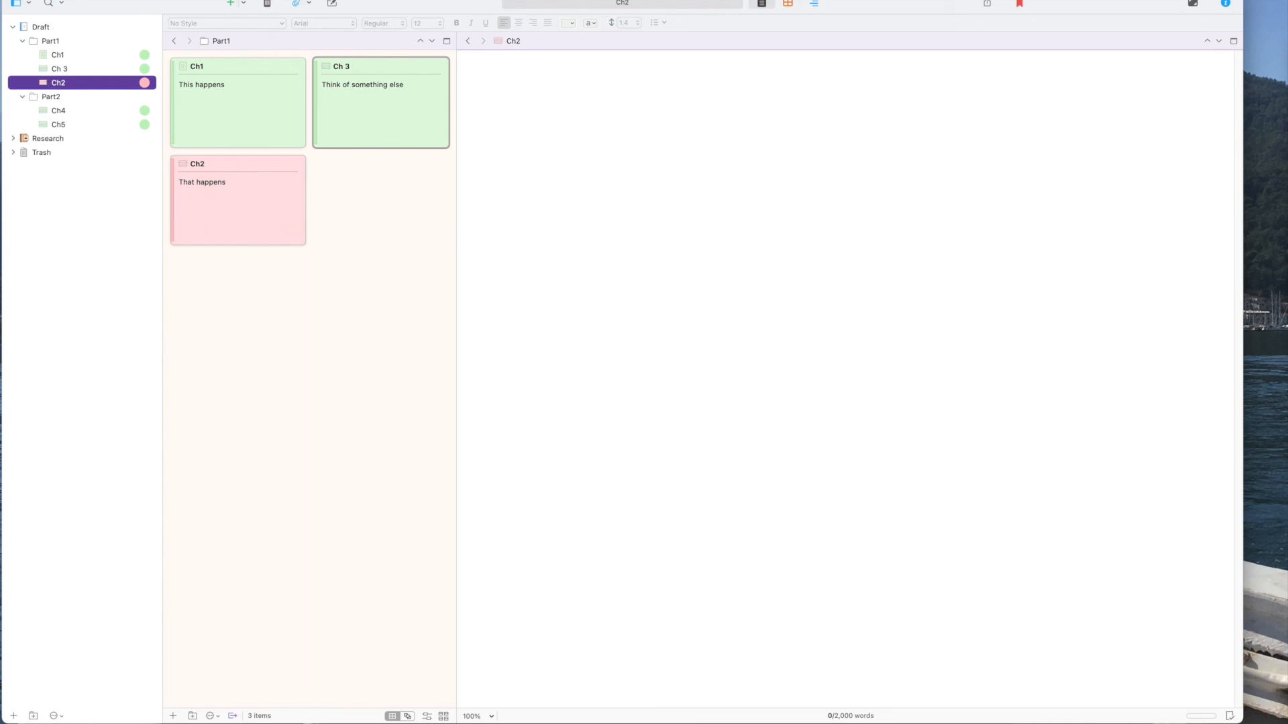
- Open the recent project No Way Out
{"action": "left_click", "coordinate": [90, 0]}
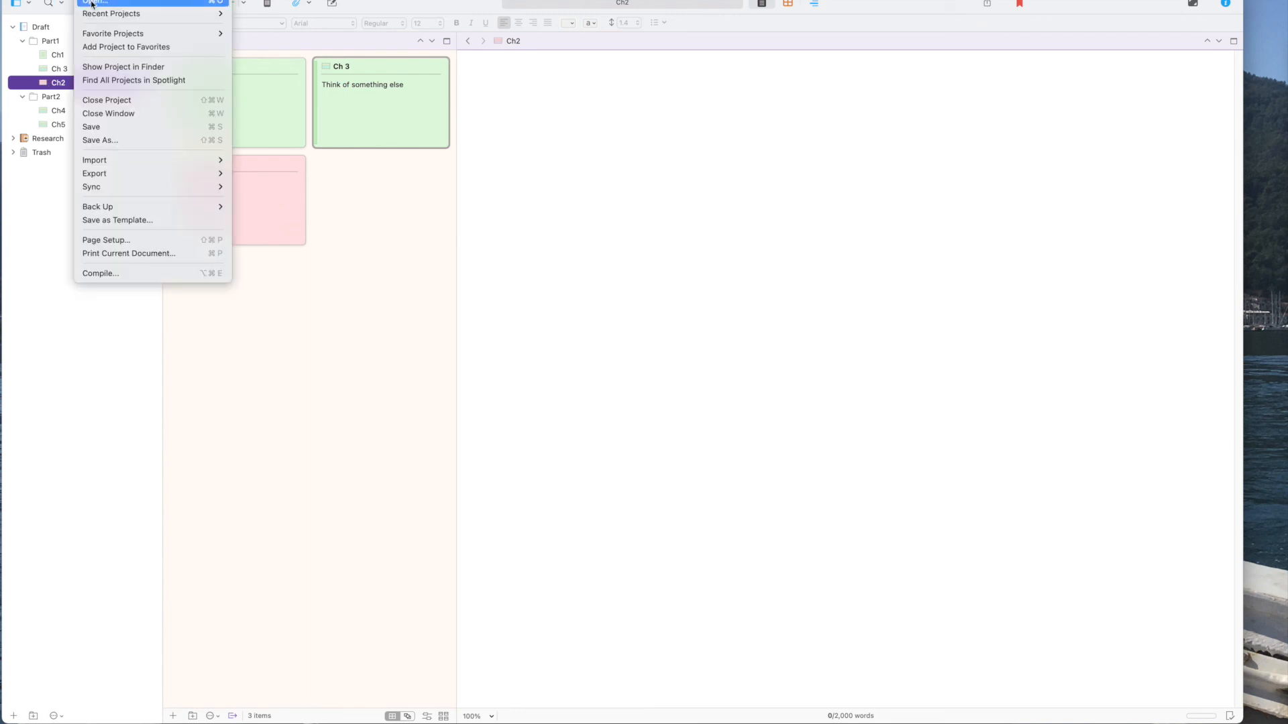
{"action": "mouse_move", "coordinate": [168, 14]}
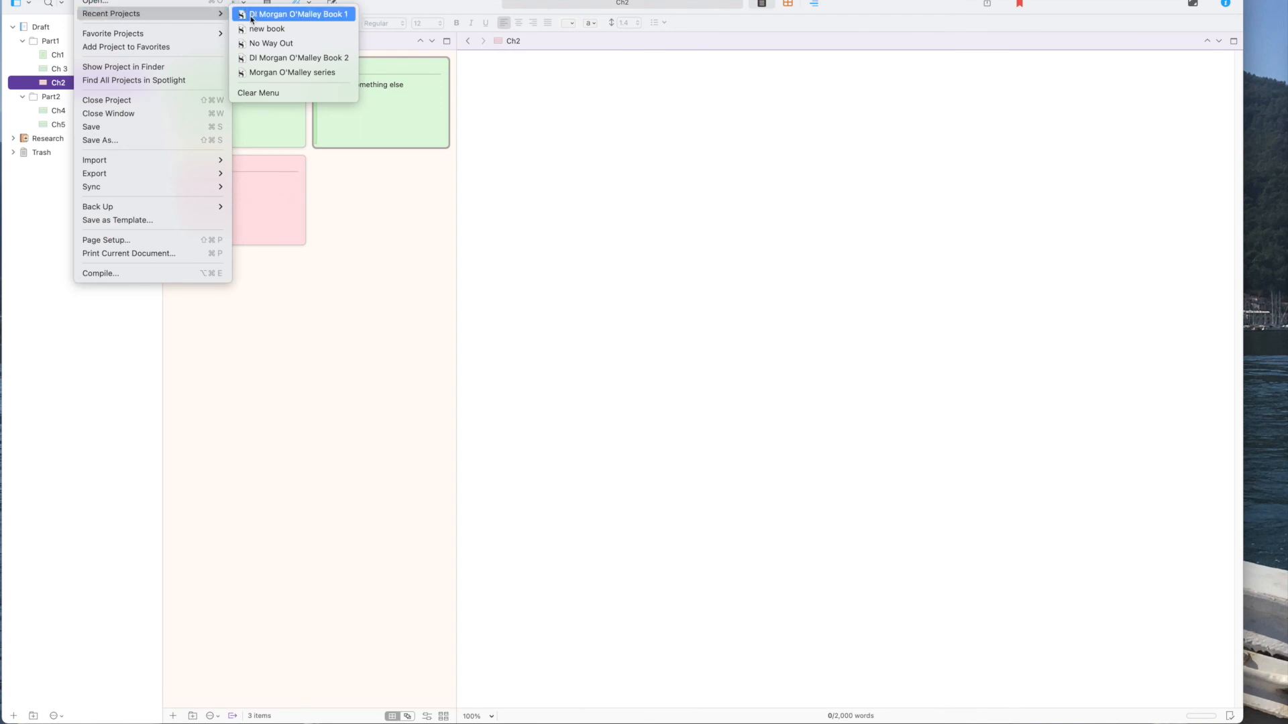
{"action": "left_click", "coordinate": [262, 44]}
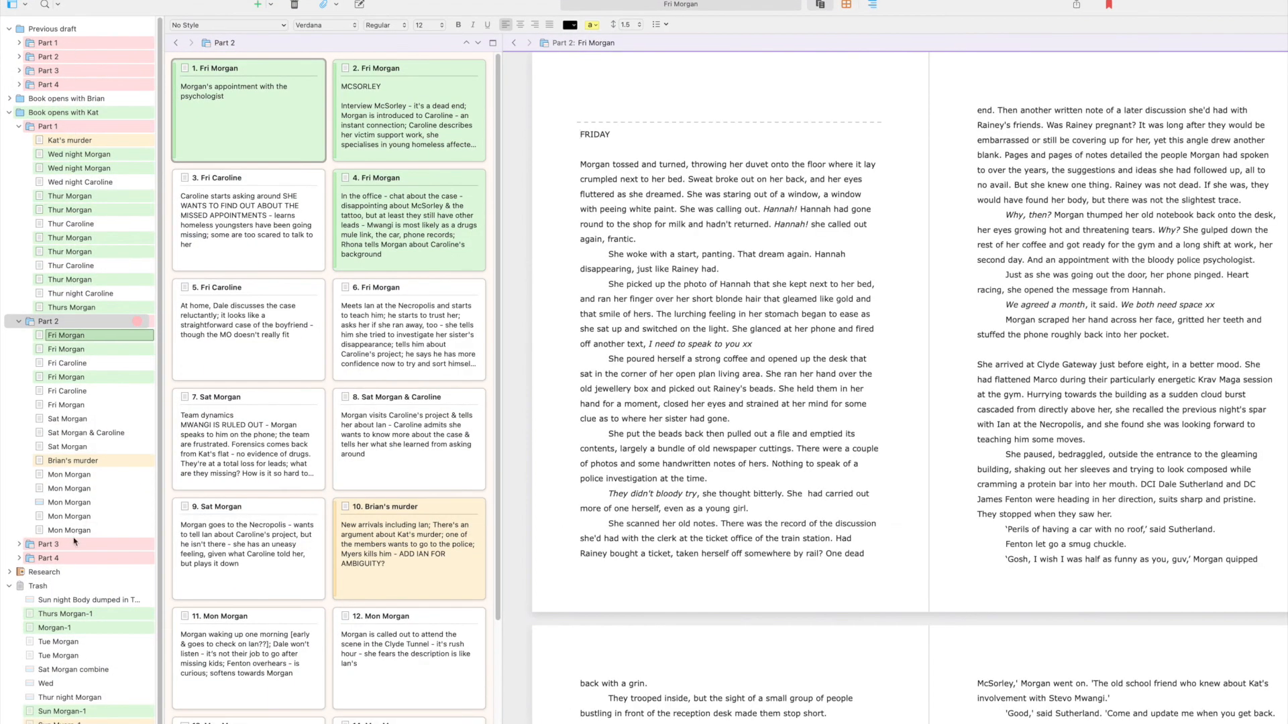
- Collapse the Trash folder, examine the documents stored in the Research folder, and collapse Research again
{"action": "left_click", "coordinate": [10, 586]}
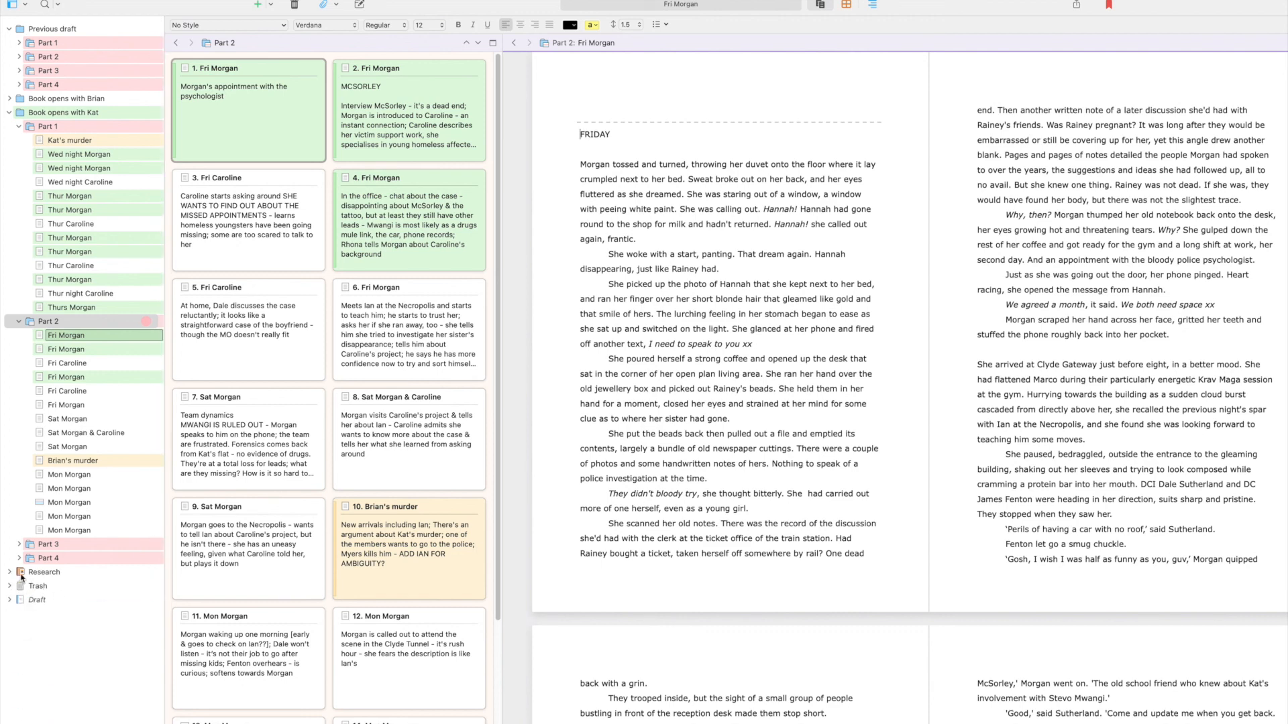
{"action": "left_click", "coordinate": [10, 573]}
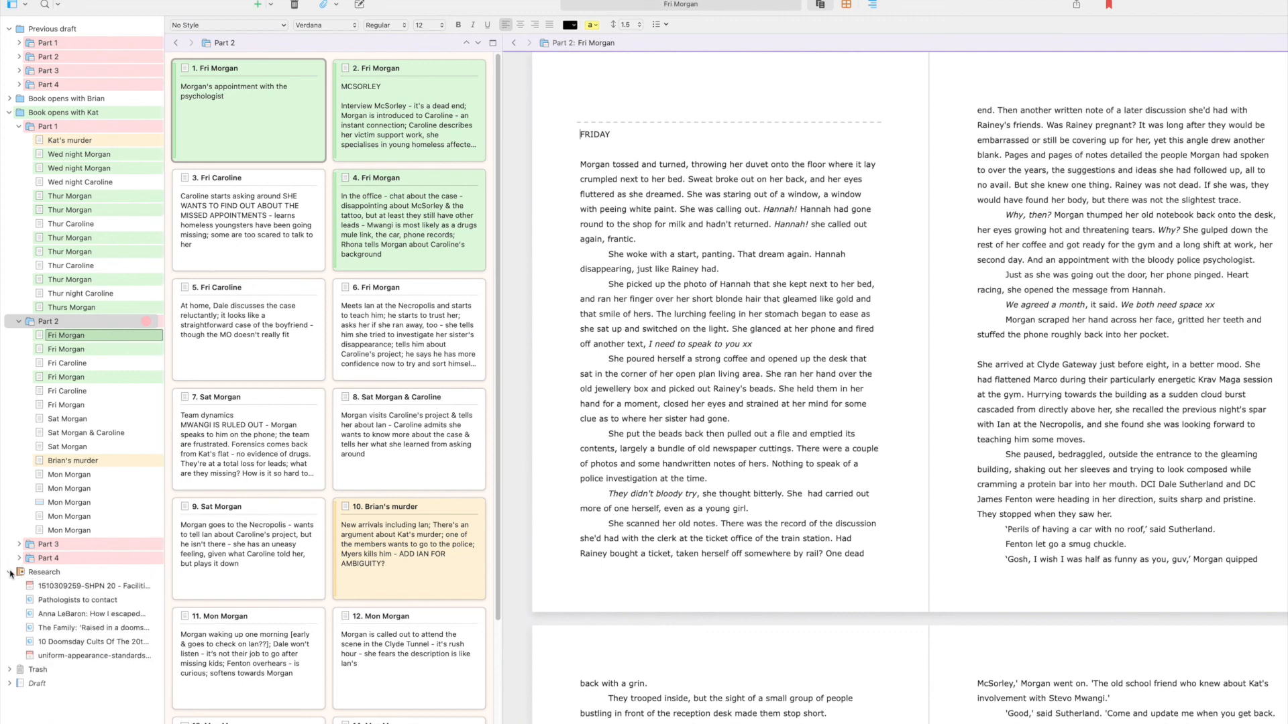
{"action": "left_click", "coordinate": [10, 573]}
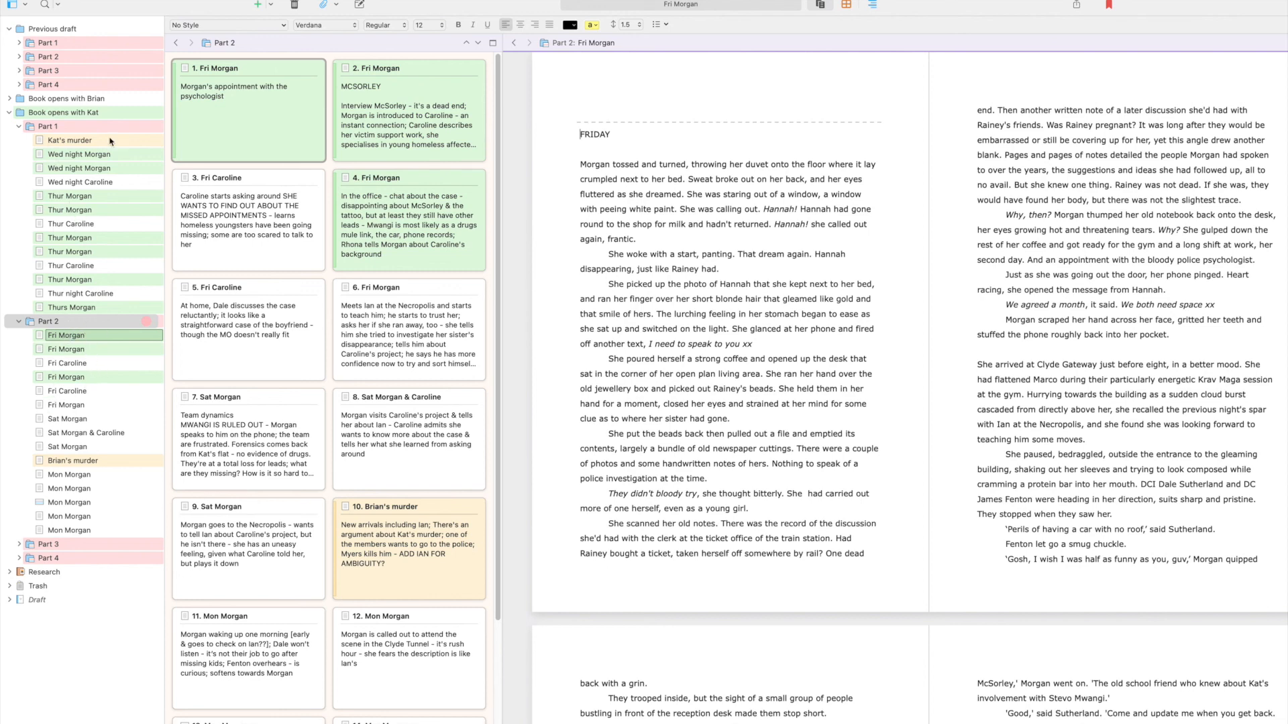
{"action": "scroll", "coordinate": [109, 141], "scroll_direction": "down", "scroll_amount": 1}
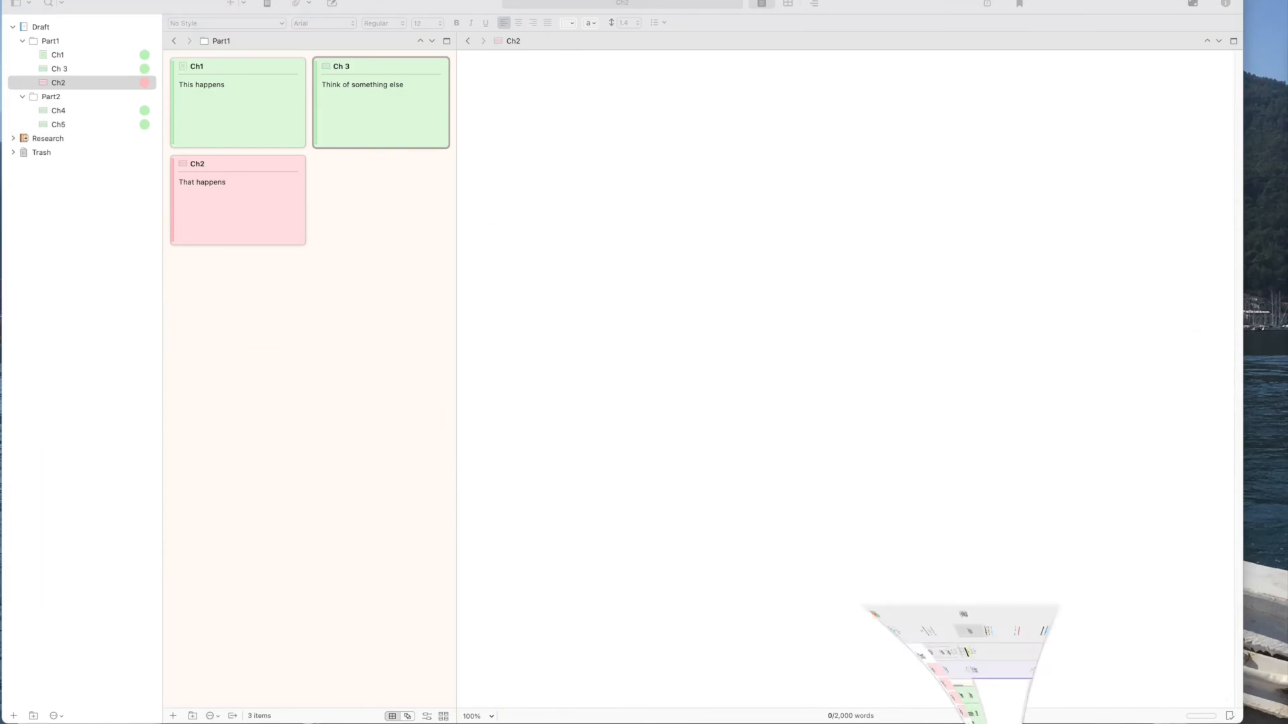
- Return to the project with the Part1 and Part2 folders and place the text cursor in Ch2's document
{"action": "left_click", "coordinate": [61, 82]}
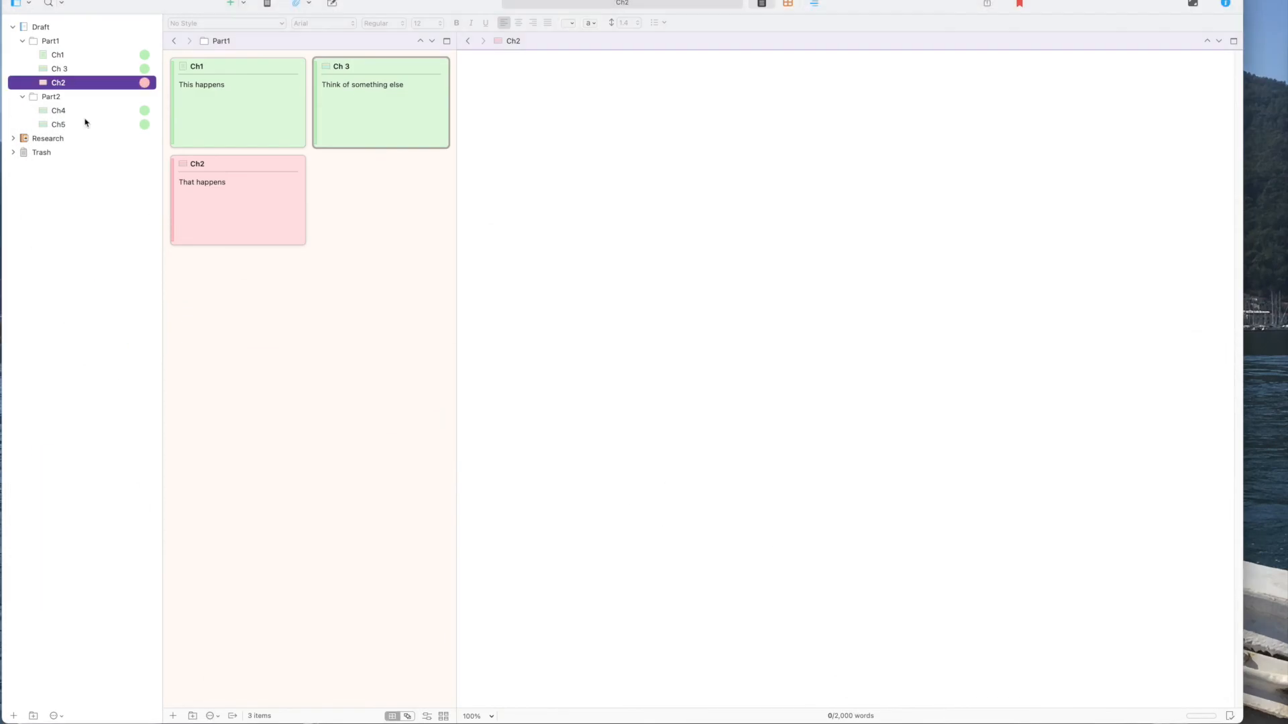
{"action": "left_click", "coordinate": [658, 188]}
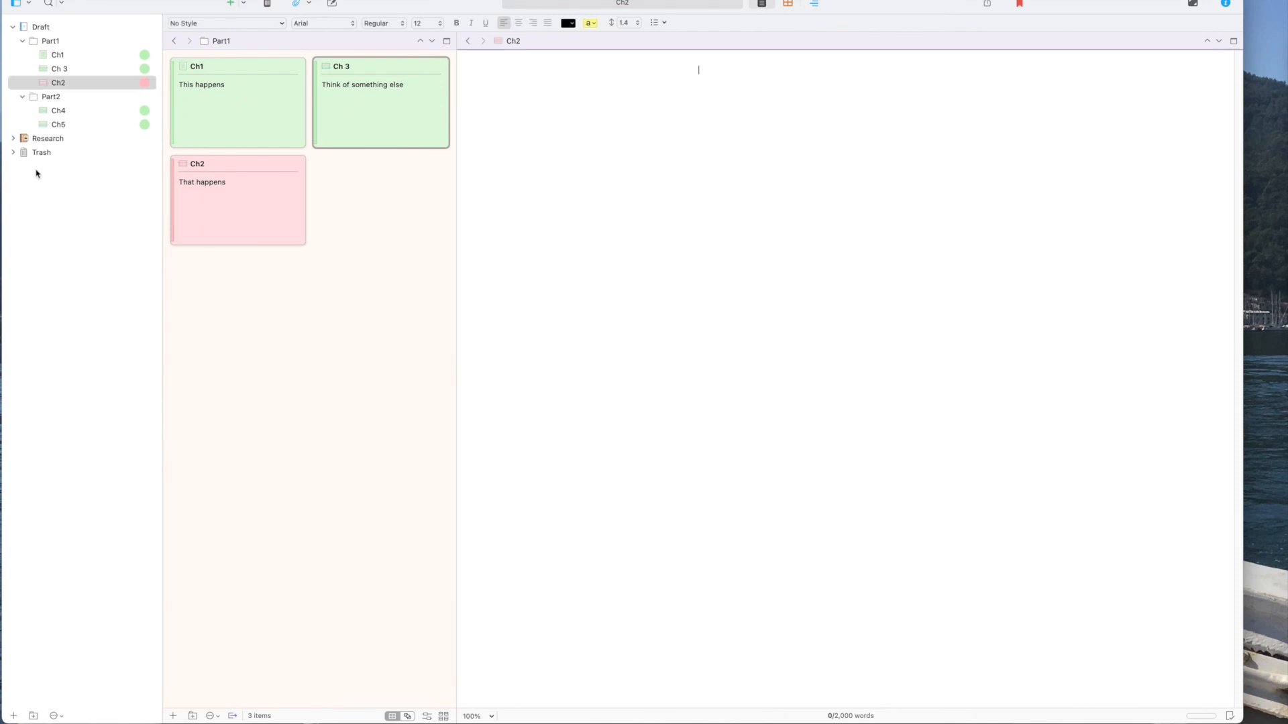